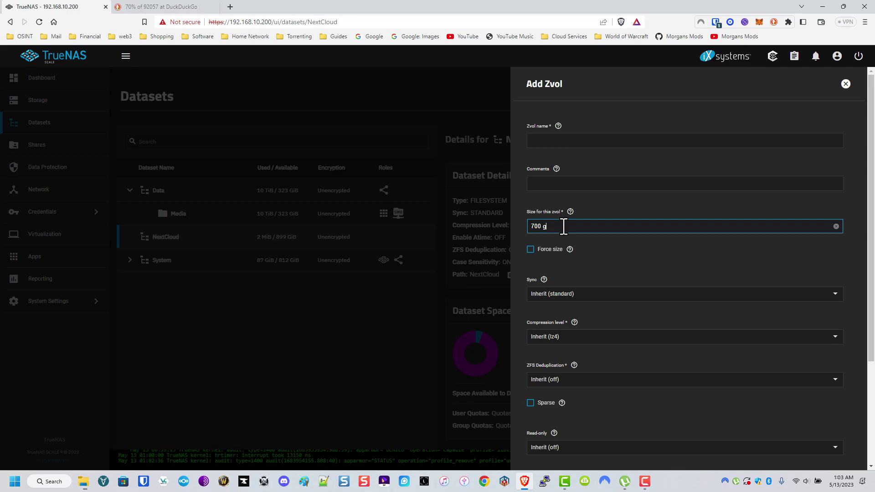
Step: Name the new zvol ubucloud and set its size unit to GiB for 700 GiB
{"action": "key", "text": "Caps_Lock"}
{"action": "type", "text": "Gib"}
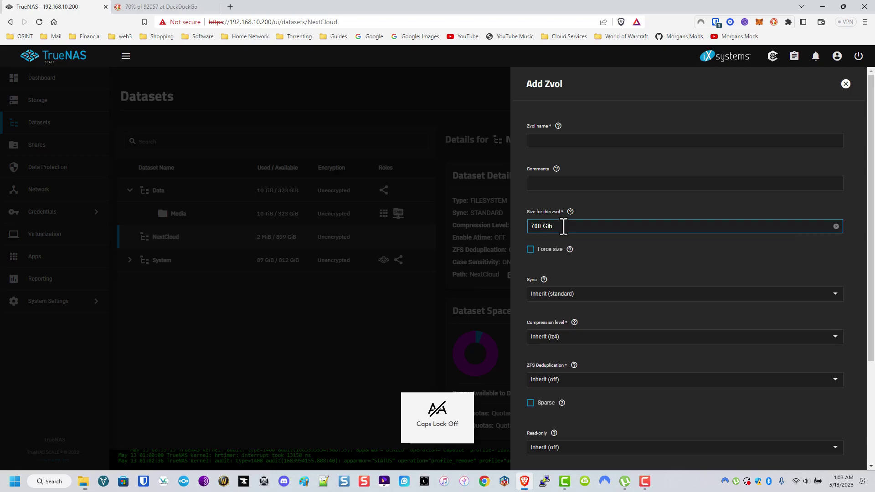
{"action": "left_click", "coordinate": [566, 140]}
{"action": "type", "text": "un"}
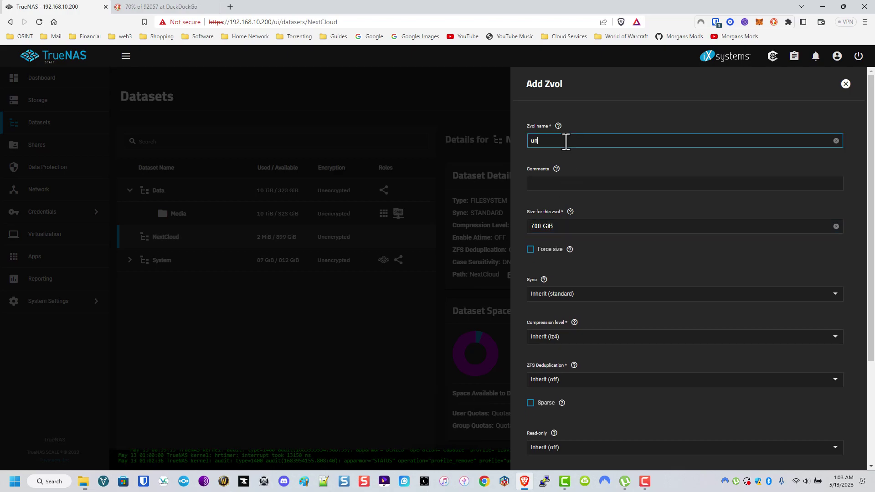
{"action": "type", "text": "ucloud"}
{"action": "left_click", "coordinate": [537, 141]}
{"action": "key", "text": "BackSpace"}
{"action": "type", "text": "b"}
Step: Review the Force size explanation and save the 700 GiB ubucloud zvol
{"action": "scroll", "coordinate": [669, 230], "scroll_direction": "down", "scroll_amount": 2}
{"action": "scroll", "coordinate": [669, 231], "scroll_direction": "up", "scroll_amount": 3}
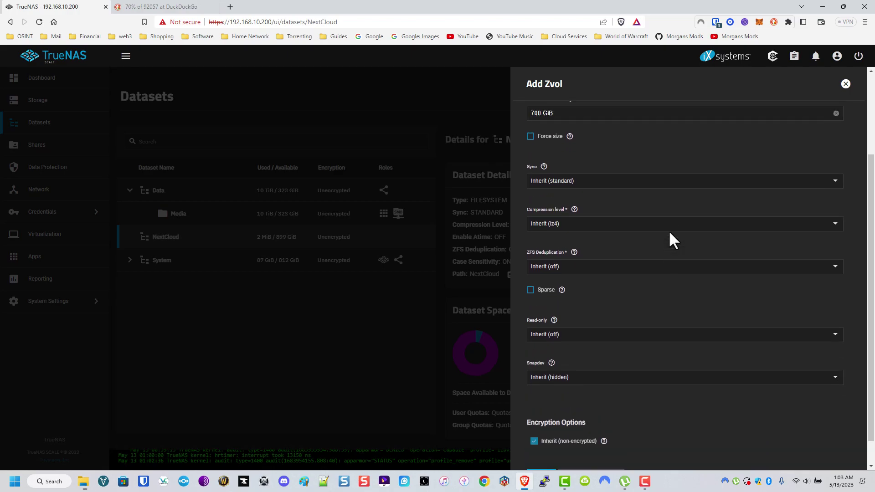
{"action": "left_click", "coordinate": [569, 250]}
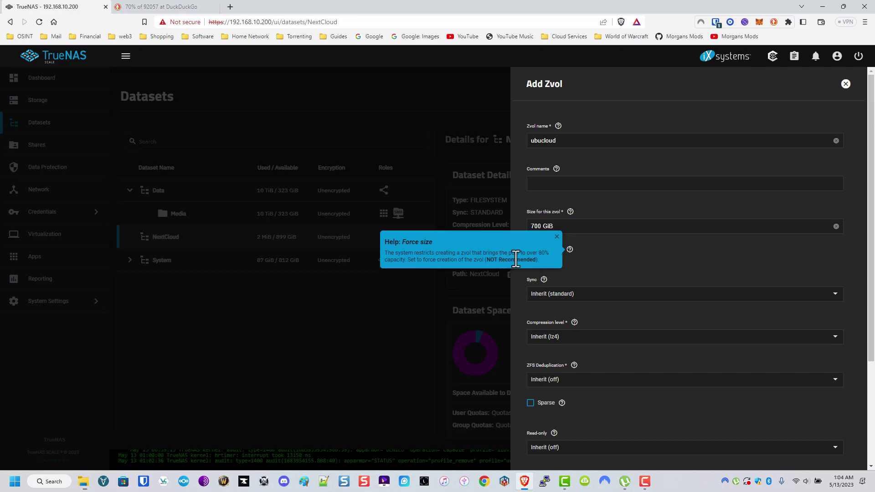
{"action": "left_click", "coordinate": [605, 256]}
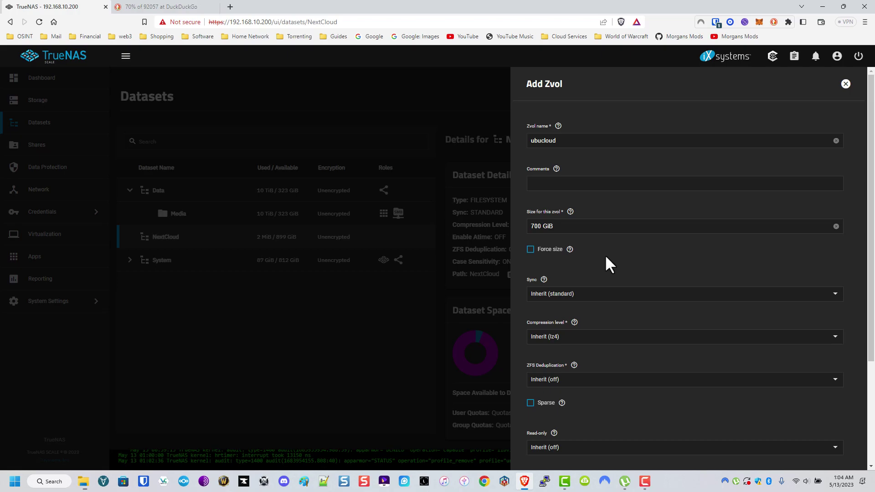
{"action": "scroll", "coordinate": [605, 256], "scroll_direction": "down", "scroll_amount": 3}
{"action": "scroll", "coordinate": [609, 265], "scroll_direction": "down", "scroll_amount": 1}
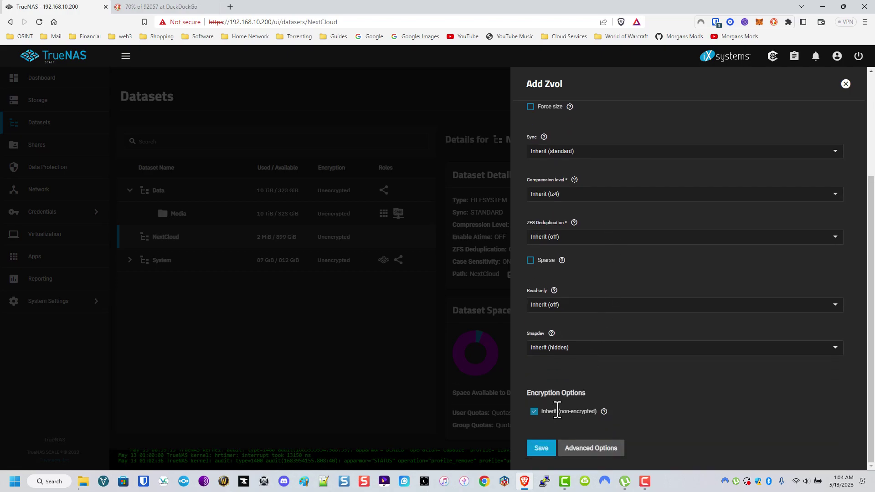
{"action": "left_click", "coordinate": [541, 450]}
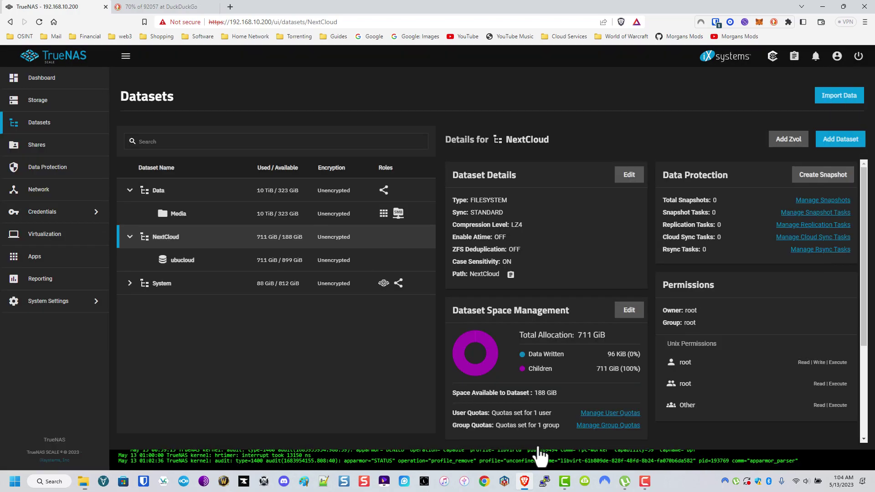
Step: Inspect the new ubucloud zvol's details, then go to the apps section
{"action": "left_click", "coordinate": [314, 265]}
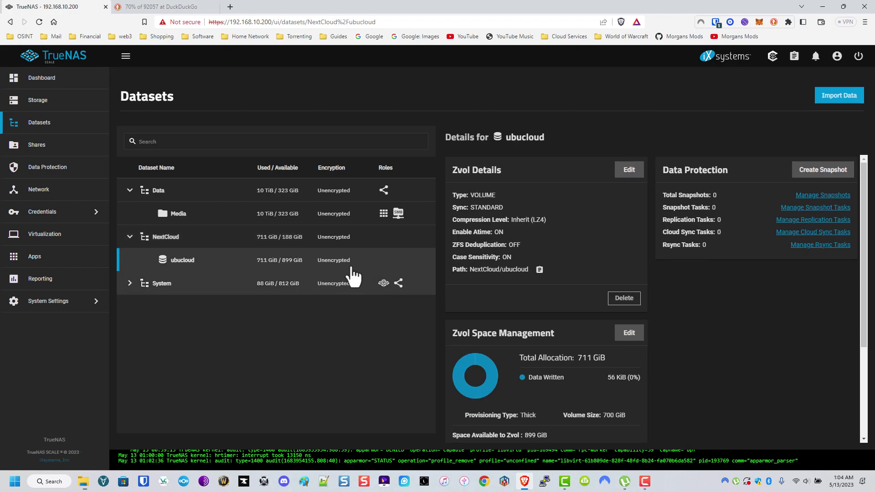
{"action": "scroll", "coordinate": [531, 387], "scroll_direction": "down", "scroll_amount": 2}
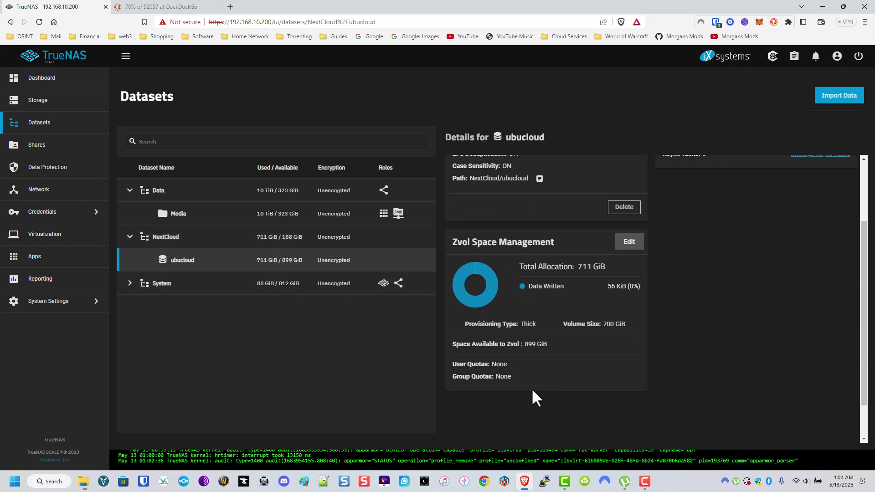
{"action": "scroll", "coordinate": [533, 390], "scroll_direction": "up", "scroll_amount": 1}
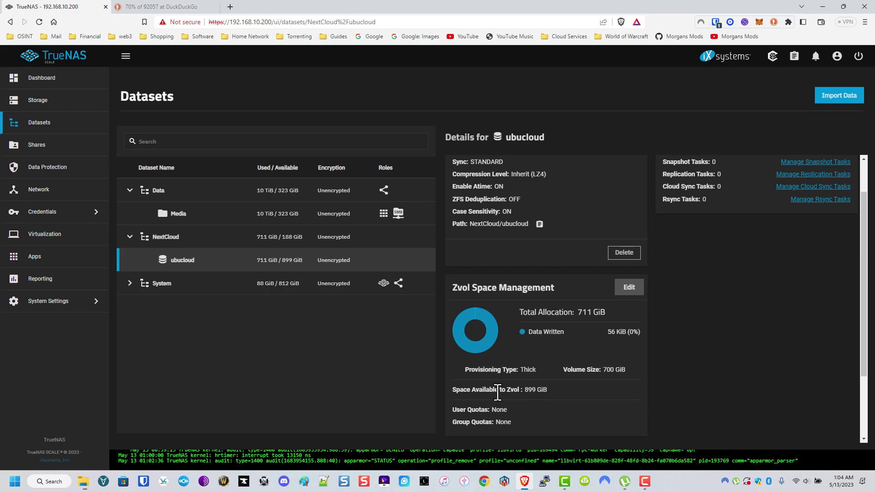
{"action": "left_click", "coordinate": [52, 262]}
Step: Start a new Linux virtual machine named ubuntuvm
{"action": "left_click", "coordinate": [56, 241]}
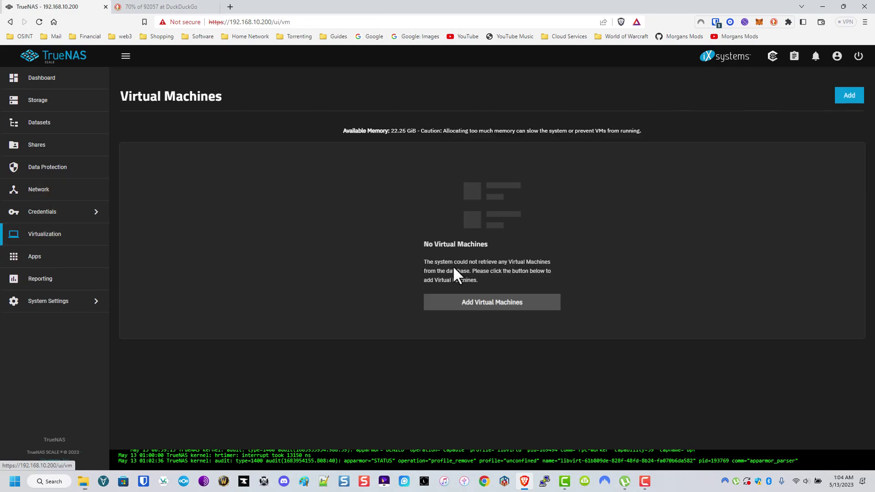
{"action": "left_click", "coordinate": [496, 303]}
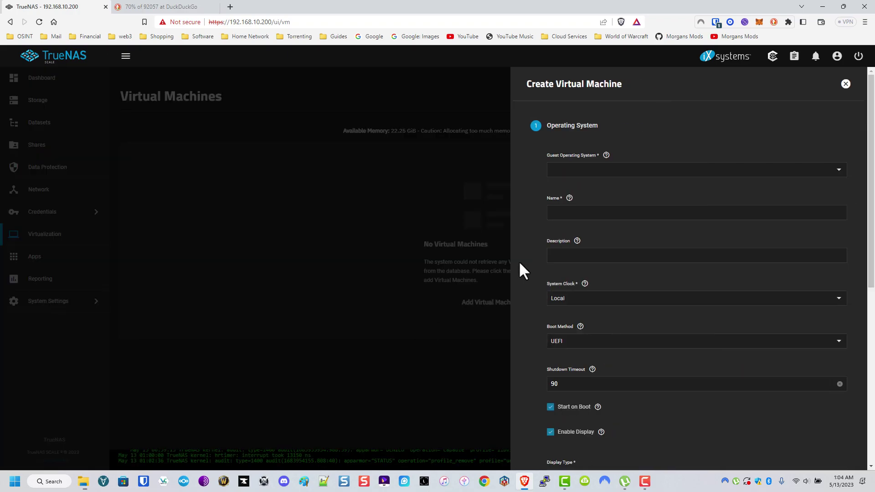
{"action": "left_click", "coordinate": [724, 172]}
{"action": "left_click", "coordinate": [734, 189]}
{"action": "key", "text": "Tab"}
{"action": "type", "text": "ubuntuvm"}
{"action": "scroll", "coordinate": [591, 287], "scroll_direction": "down", "scroll_amount": 5}
{"action": "left_click", "coordinate": [562, 341]}
Step: Give the VM 2 vCPUs, 4 cores, 8 threads and Host Passthrough CPU mode
{"action": "scroll", "coordinate": [644, 273], "scroll_direction": "down", "scroll_amount": 3}
{"action": "scroll", "coordinate": [642, 271], "scroll_direction": "up", "scroll_amount": 4}
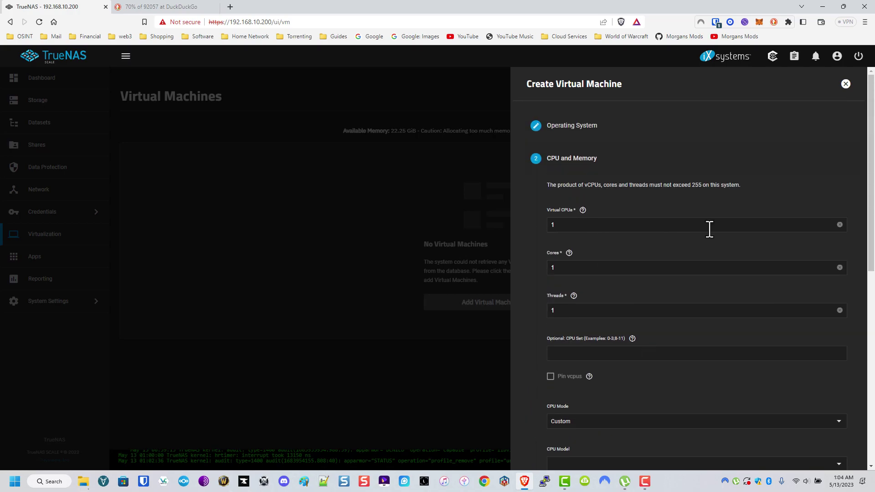
{"action": "left_click_drag", "start_coordinate": [702, 223], "coordinate": [542, 217]}
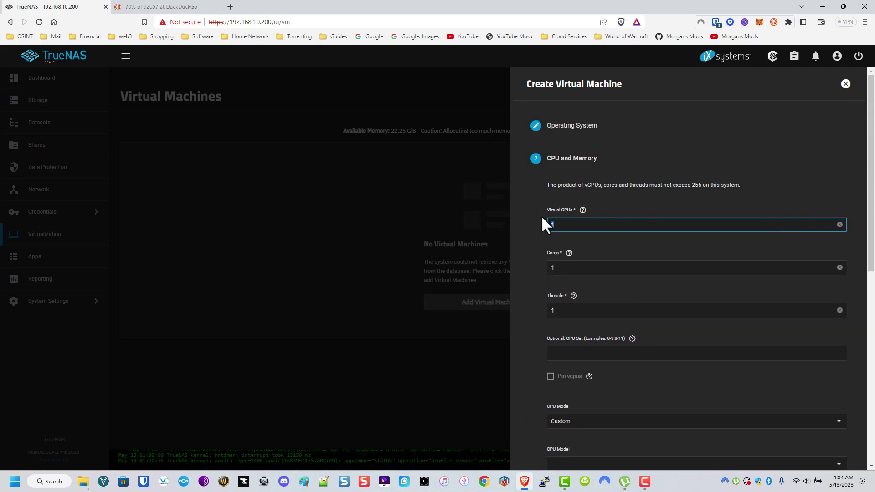
{"action": "type", "text": "2"}
{"action": "left_click_drag", "start_coordinate": [586, 267], "coordinate": [537, 261]}
{"action": "type", "text": "4"}
{"action": "left_click_drag", "start_coordinate": [565, 310], "coordinate": [531, 310]}
{"action": "type", "text": "8"}
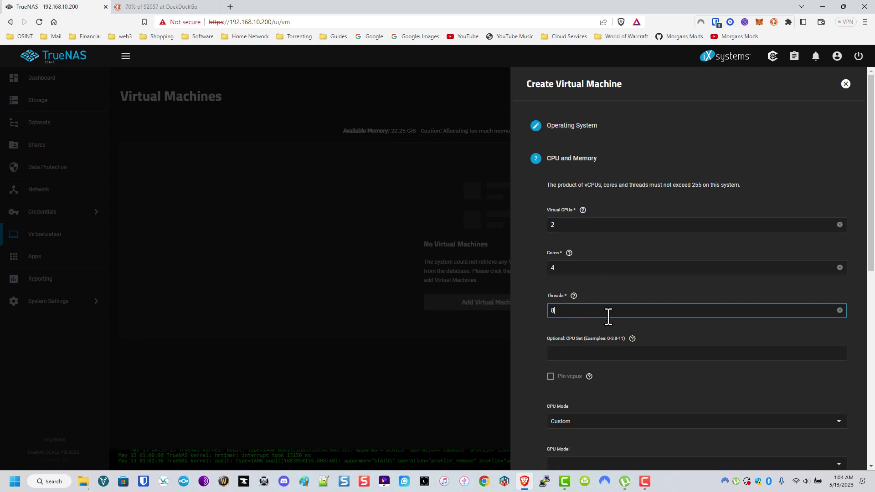
{"action": "left_click", "coordinate": [617, 295]}
{"action": "scroll", "coordinate": [618, 296], "scroll_direction": "down", "scroll_amount": 5}
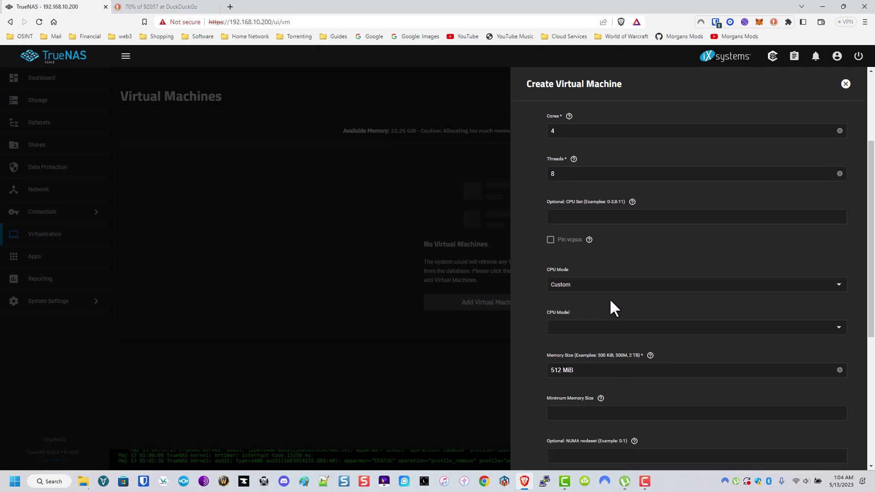
{"action": "left_click", "coordinate": [593, 203]}
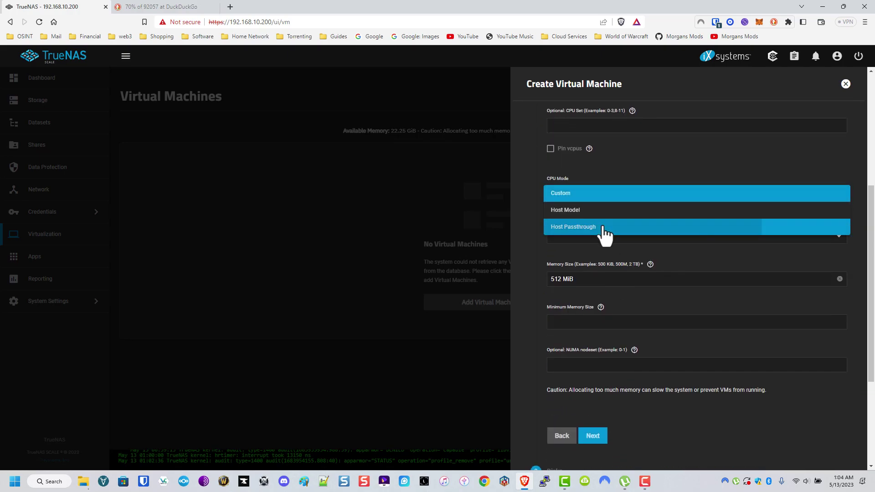
{"action": "left_click", "coordinate": [604, 227]}
Step: Set VM memory to 8192 MiB with a 4096 MiB minimum
{"action": "left_click_drag", "start_coordinate": [561, 236], "coordinate": [549, 236]}
{"action": "type", "text": "8192"}
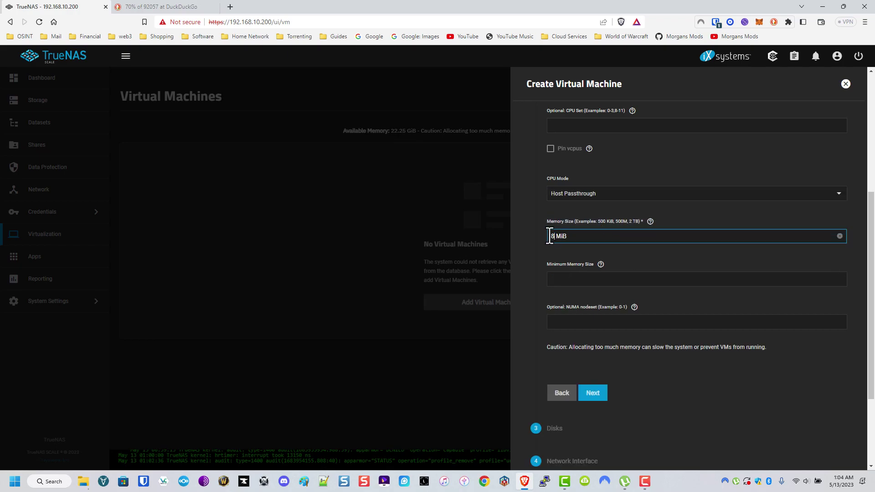
{"action": "left_click", "coordinate": [568, 278]}
{"action": "type", "text": "40"}
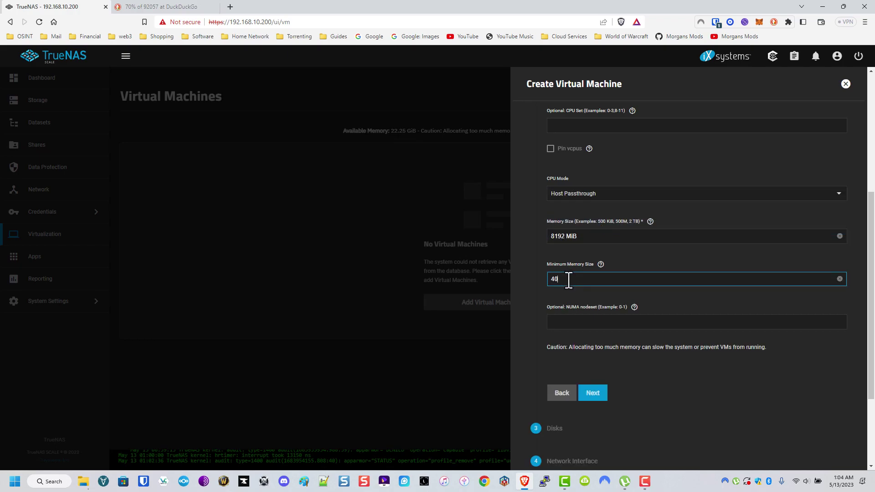
{"action": "type", "text": "96 M"}
{"action": "key", "text": "Caps_Lock"}
{"action": "type", "text": "ib"}
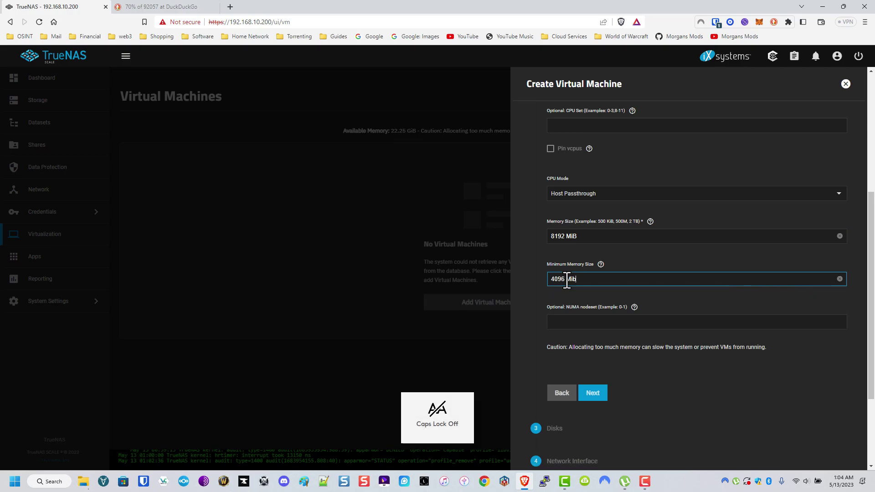
{"action": "key", "text": "BackSpace"}
{"action": "key", "text": "Caps_Lock"}
{"action": "type", "text": "B"}
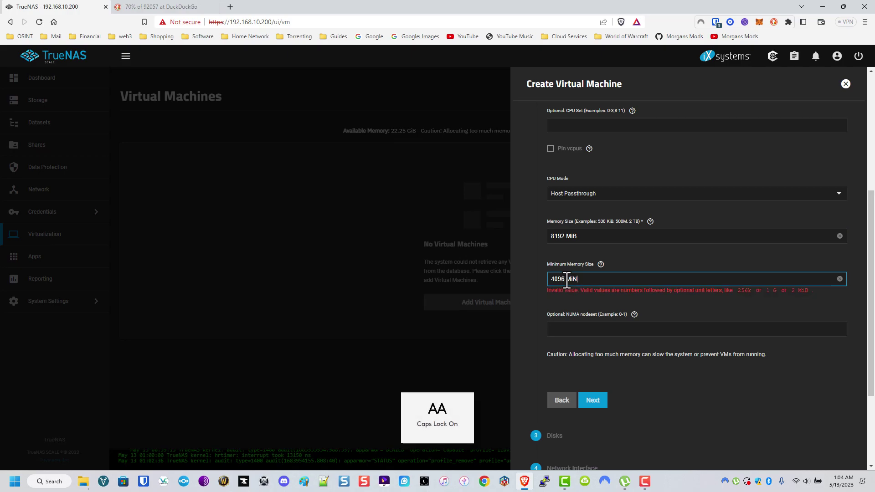
{"action": "scroll", "coordinate": [644, 352], "scroll_direction": "down", "scroll_amount": 2}
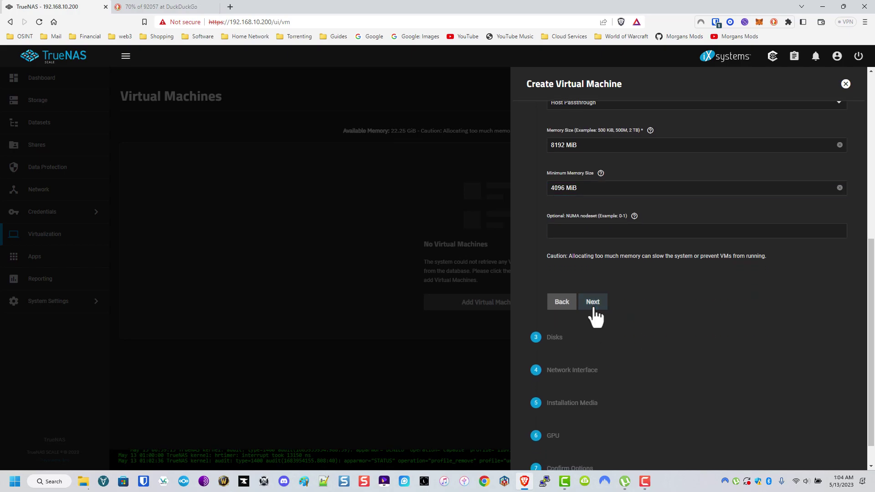
Step: Use the existing zvol NextCloud/ubucloud as the VM disk, keeping AHCI
{"action": "left_click", "coordinate": [593, 305]}
{"action": "left_click", "coordinate": [603, 172]}
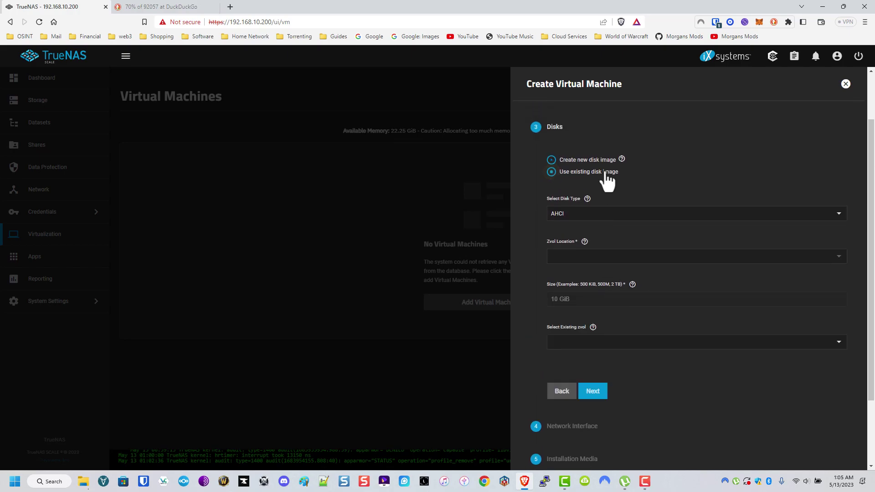
{"action": "left_click", "coordinate": [613, 214]}
{"action": "left_click", "coordinate": [613, 217]}
{"action": "left_click", "coordinate": [611, 218]}
{"action": "left_click", "coordinate": [611, 217]}
{"action": "left_click", "coordinate": [826, 345]}
{"action": "left_click", "coordinate": [795, 349]}
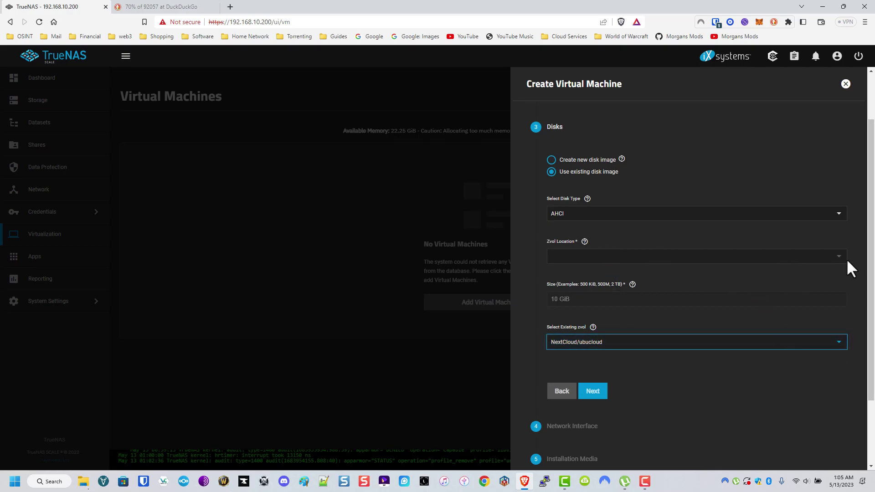
{"action": "scroll", "coordinate": [838, 281], "scroll_direction": "down", "scroll_amount": 2}
Step: Attach an Intel e82585 (e1000) network adapter on enp5s0f0
{"action": "left_click", "coordinate": [601, 304]}
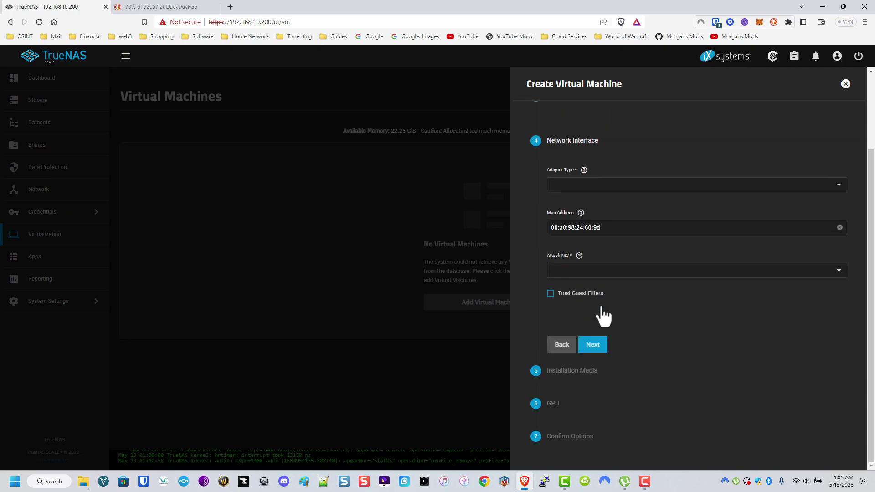
{"action": "left_click", "coordinate": [597, 178]}
{"action": "left_click", "coordinate": [597, 175]}
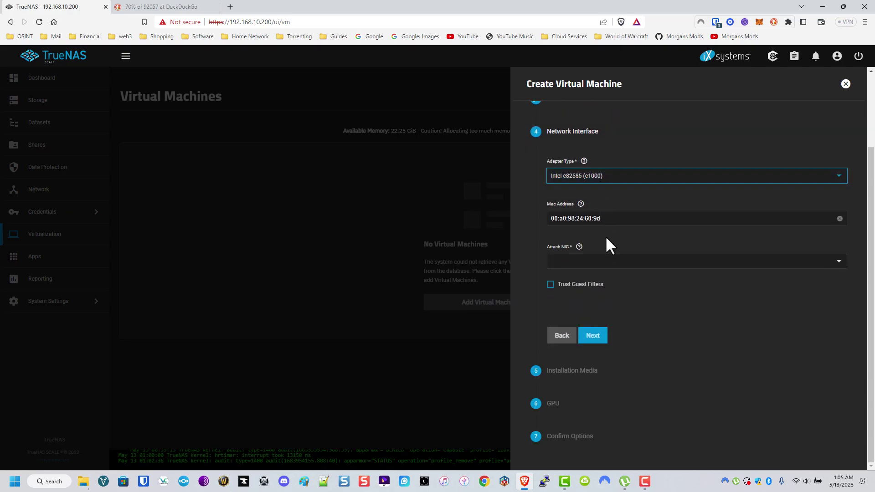
{"action": "left_click", "coordinate": [595, 263]}
{"action": "left_click", "coordinate": [592, 319]}
Step: Choose ubuntu-22.04.2-live-server-amd64.iso as install media and save the VM
{"action": "left_click", "coordinate": [592, 335]}
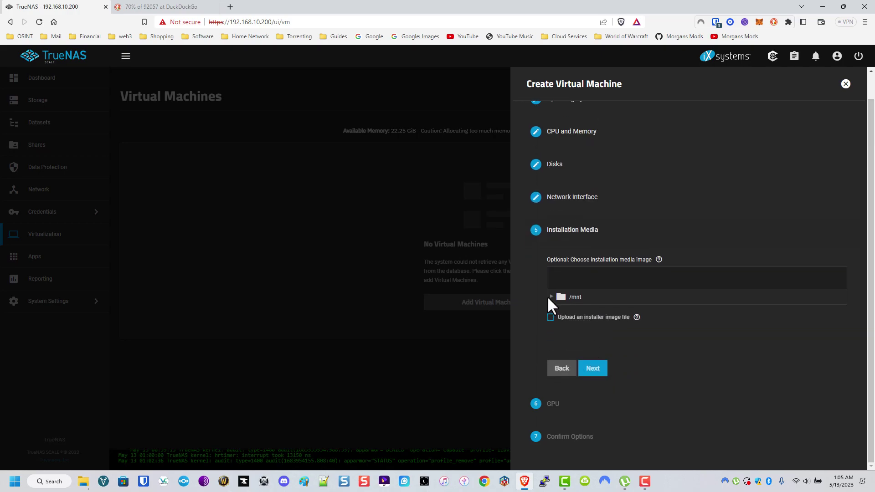
{"action": "left_click", "coordinate": [548, 296]}
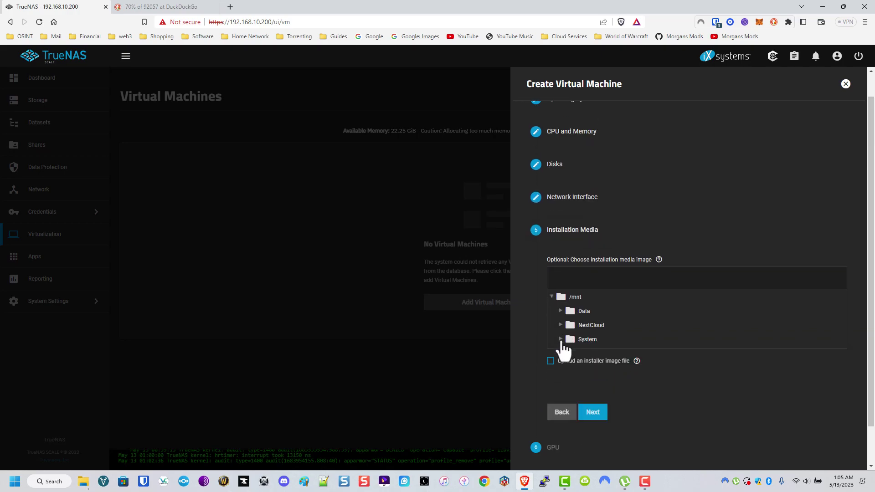
{"action": "left_click", "coordinate": [561, 340]}
{"action": "left_click", "coordinate": [634, 398]}
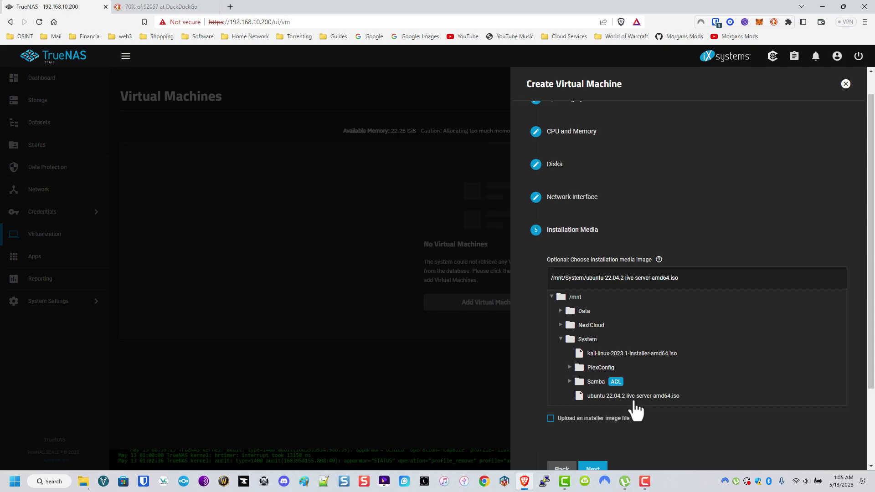
{"action": "scroll", "coordinate": [635, 408], "scroll_direction": "down", "scroll_amount": 2}
{"action": "left_click", "coordinate": [592, 426]}
{"action": "left_click", "coordinate": [600, 404]}
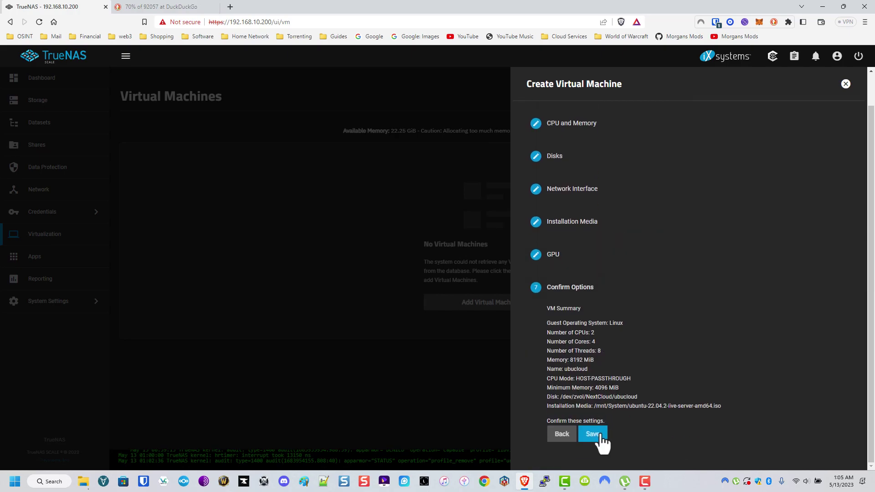
{"action": "left_click", "coordinate": [599, 436]}
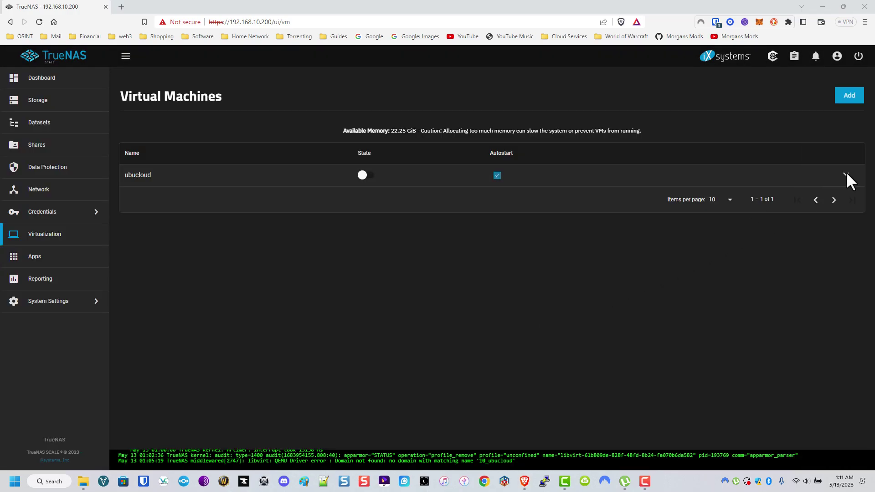
Step: Power on the ubucloud VM and open its noVNC console display
{"action": "left_click", "coordinate": [847, 175]}
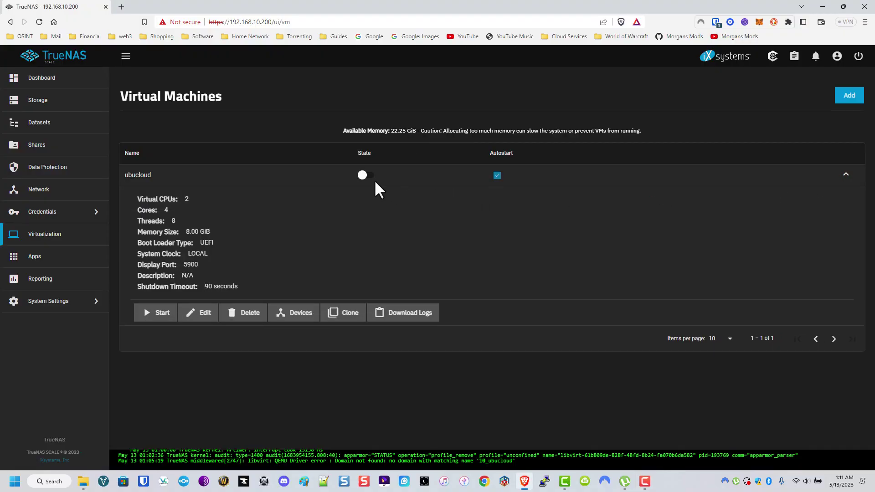
{"action": "left_click", "coordinate": [362, 174]}
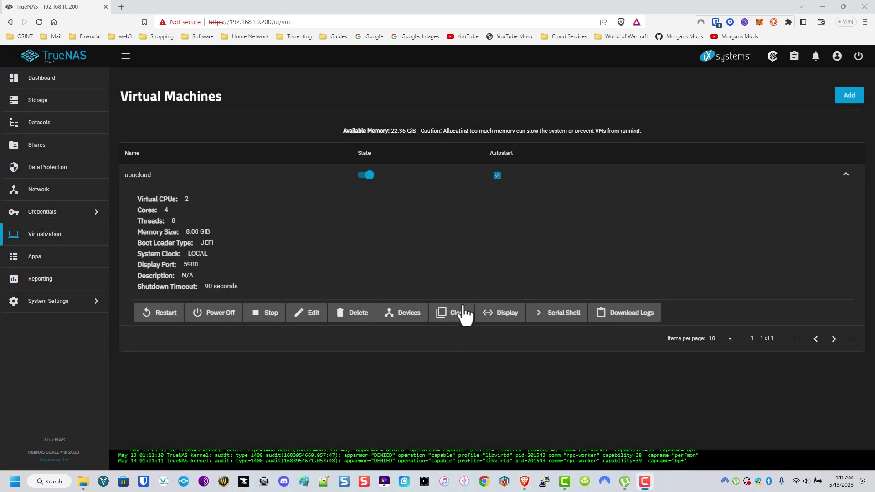
{"action": "left_click", "coordinate": [485, 313]}
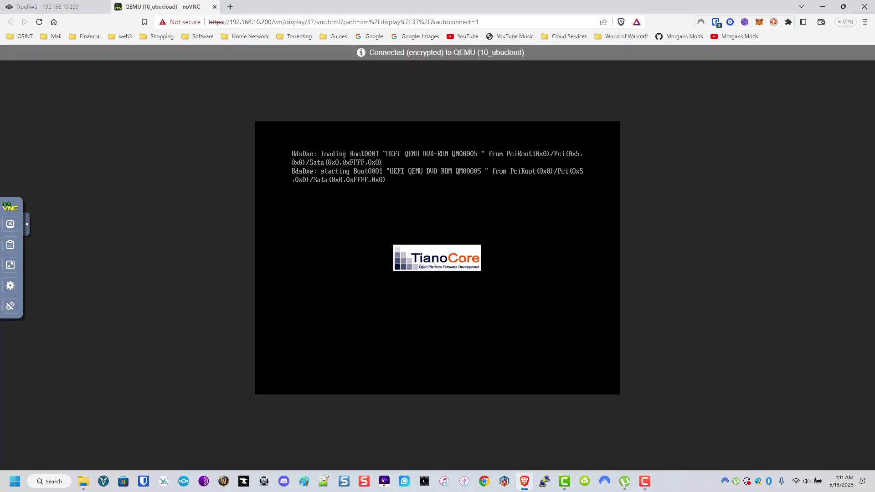
Step: Boot the installer, choose English and update to the new installer version
{"action": "key", "text": "Return"}
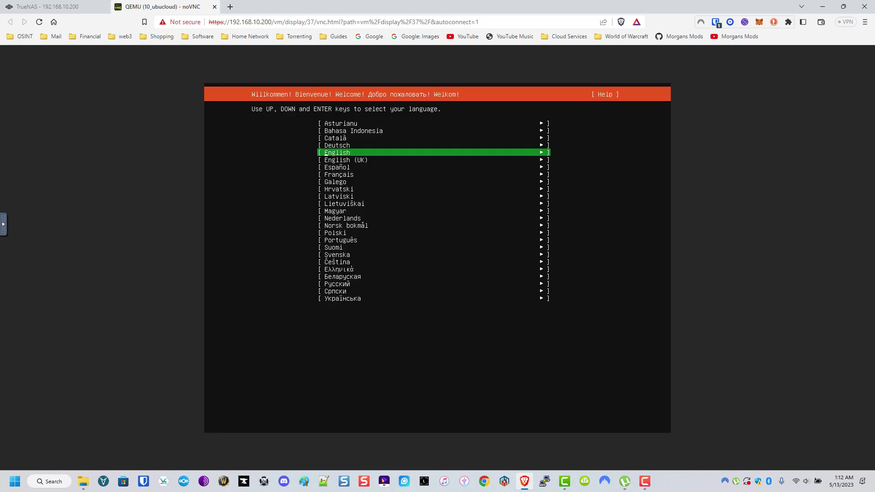
{"action": "key", "text": "Return"}
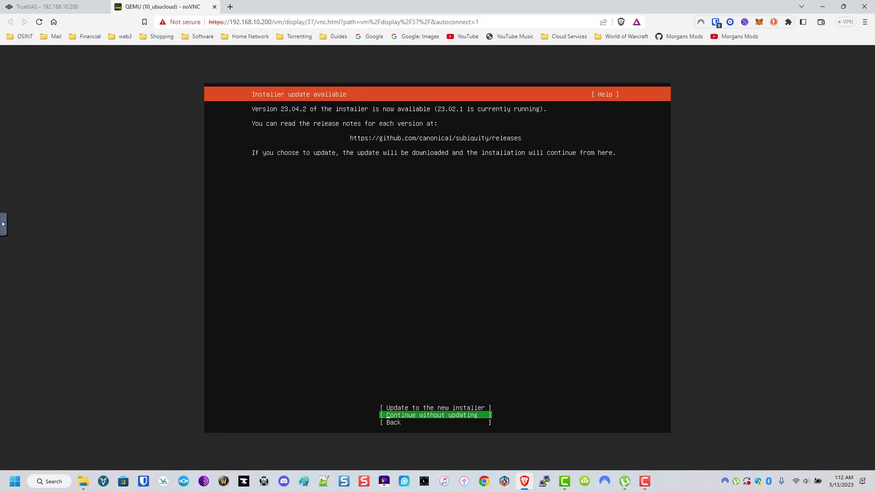
{"action": "key", "text": "Up"}
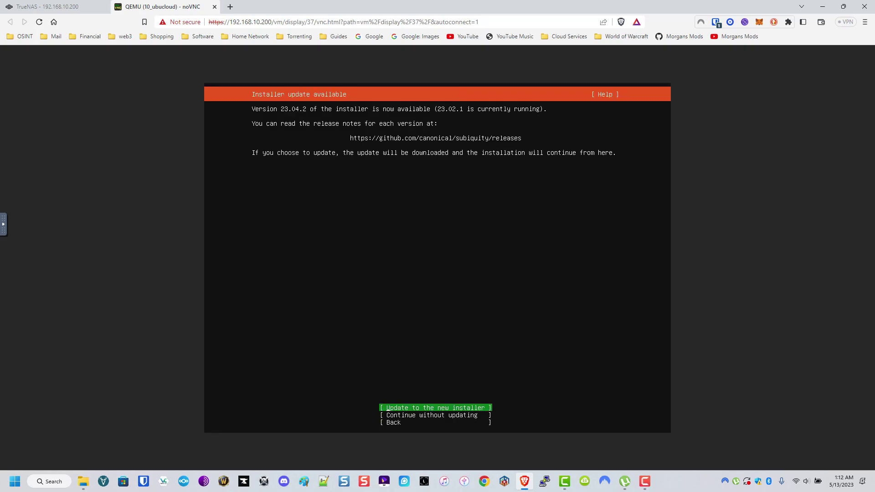
{"action": "key", "text": "Return"}
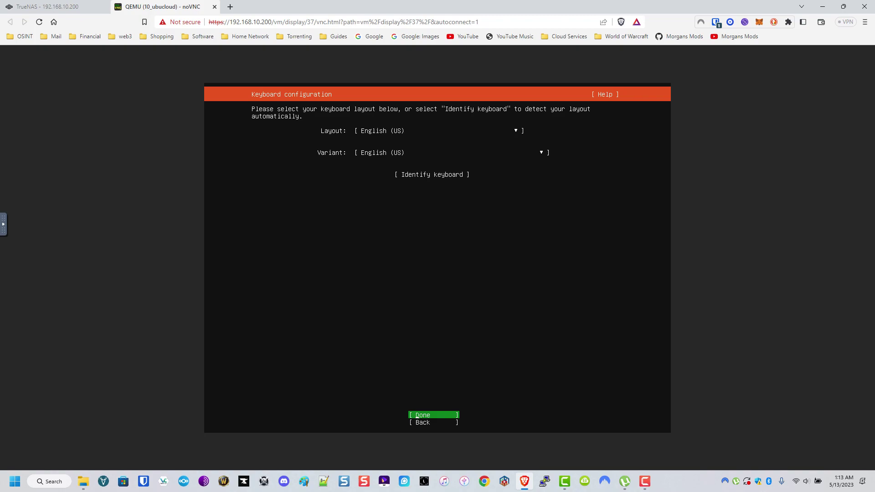
Step: Keep the English (US) keyboard and choose the Ubuntu Server (minimized) install type
{"action": "key", "text": "Return"}
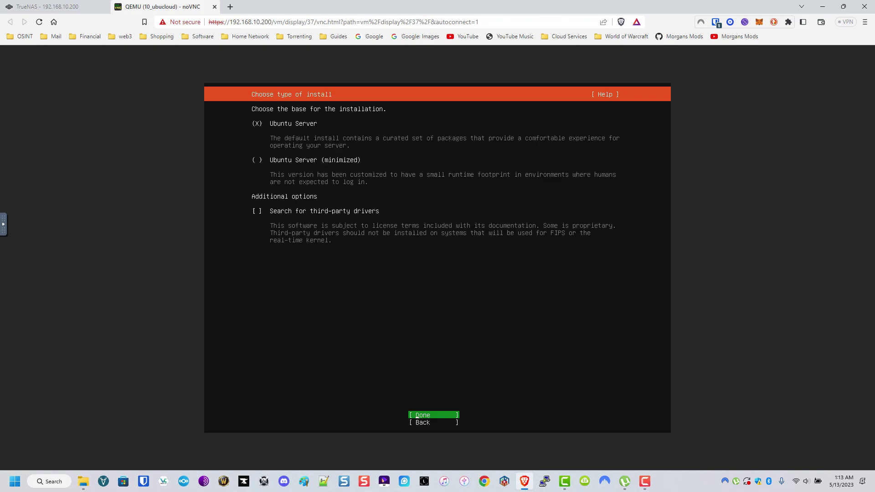
{"action": "key", "text": "Tab"}
{"action": "key", "text": "Tab"}
{"action": "key", "text": "Tab"}
{"action": "key", "text": "Down"}
{"action": "key", "text": "space"}
{"action": "key", "text": "Tab"}
{"action": "key", "text": "Return"}
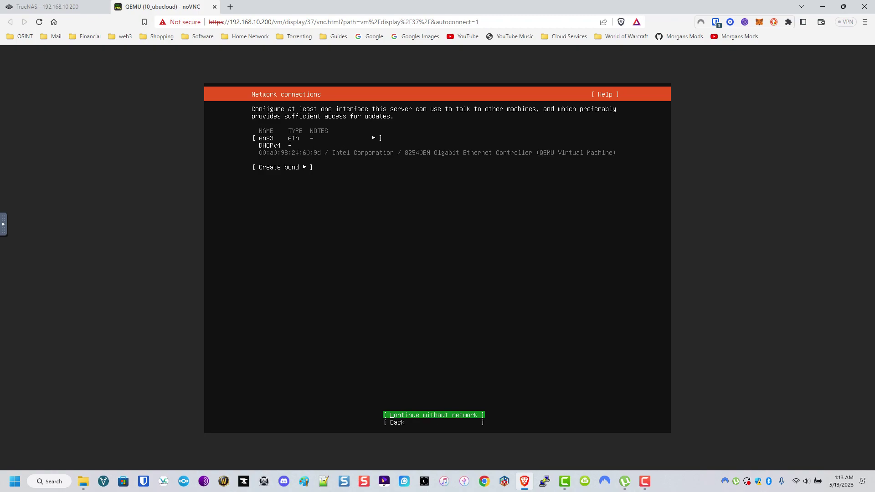
Step: Accept the network settings, a blank proxy and the us.archive.ubuntu.com mirror
{"action": "key", "text": "Return"}
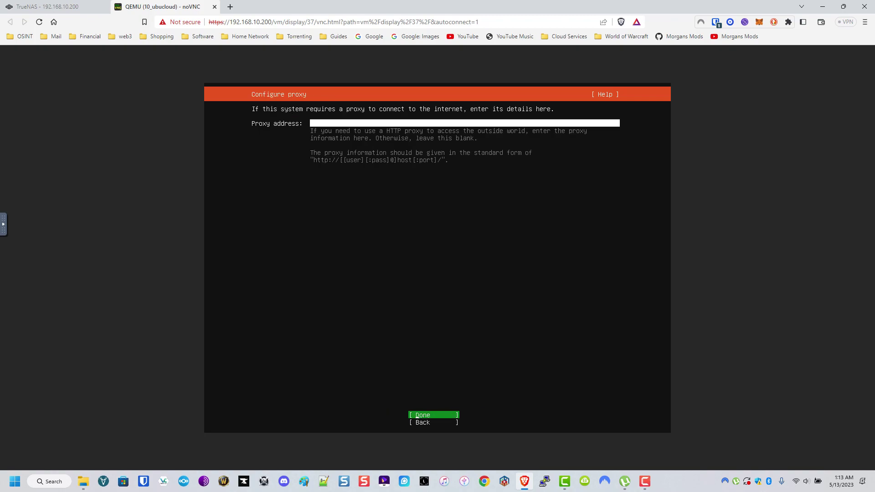
{"action": "key", "text": "Return"}
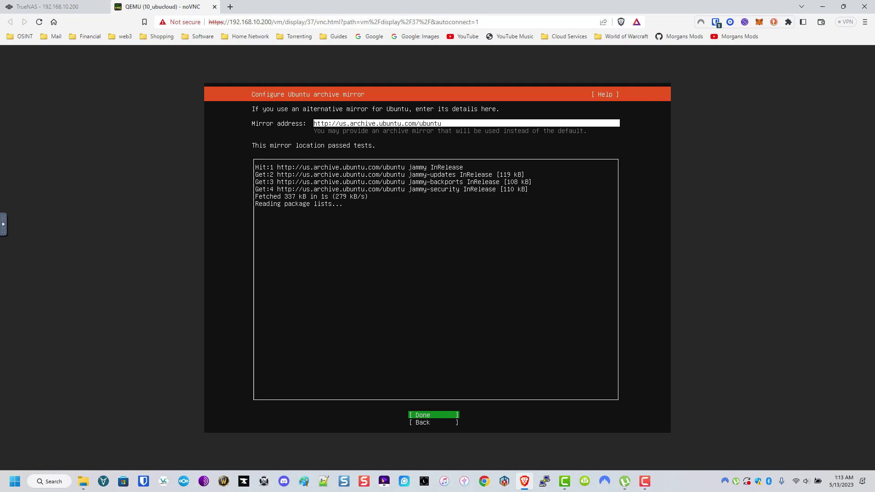
{"action": "key", "text": "Return"}
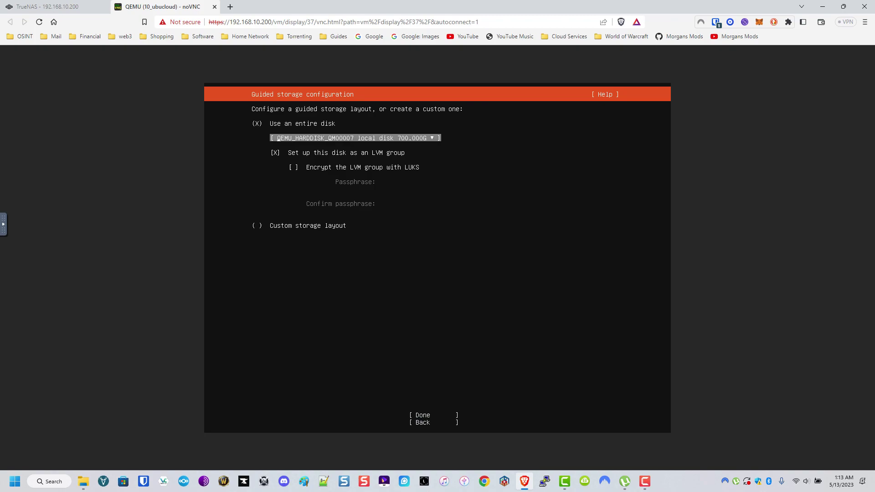
Step: Turn off LVM, accept the 700 GB disk layout and confirm erasing the disk
{"action": "left_click", "coordinate": [274, 152]}
{"action": "key", "text": "space"}
{"action": "key", "text": "Tab"}
{"action": "key", "text": "Return"}
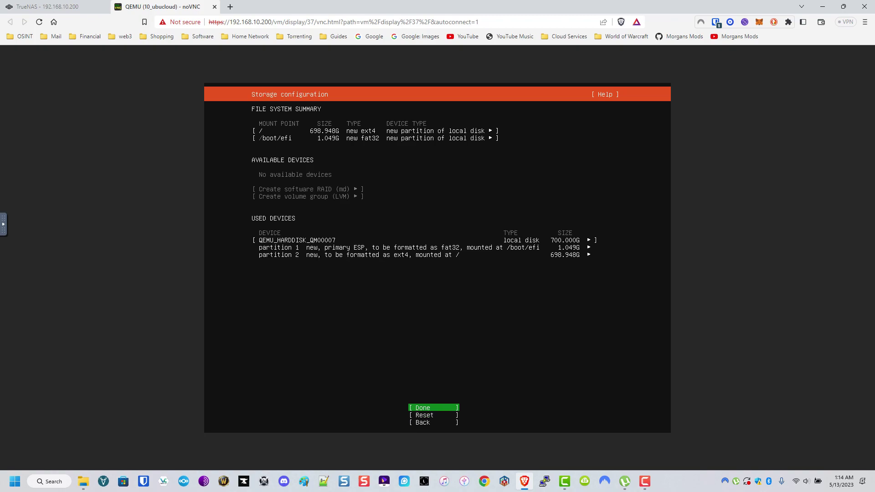
{"action": "key", "text": "Return"}
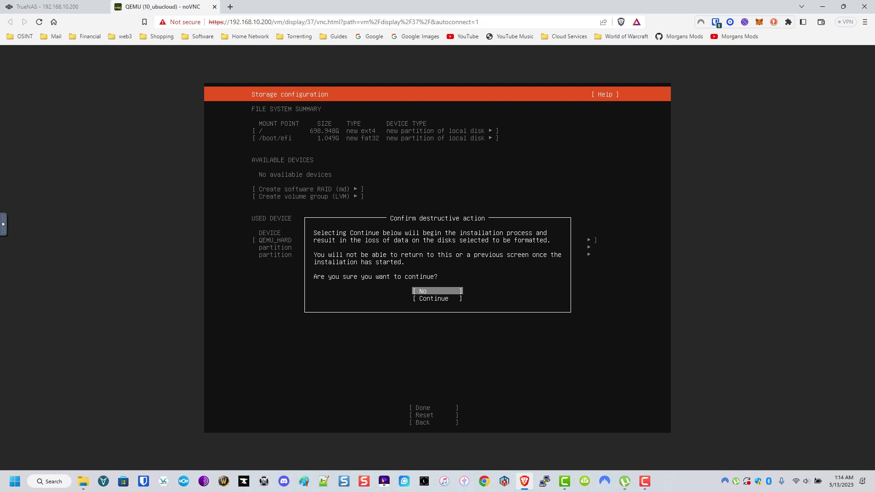
{"action": "key", "text": "Down"}
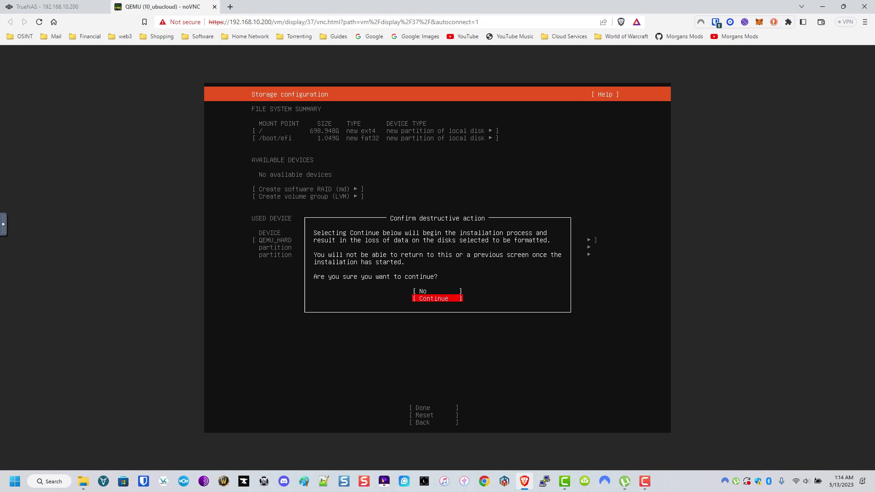
{"action": "key", "text": "Return"}
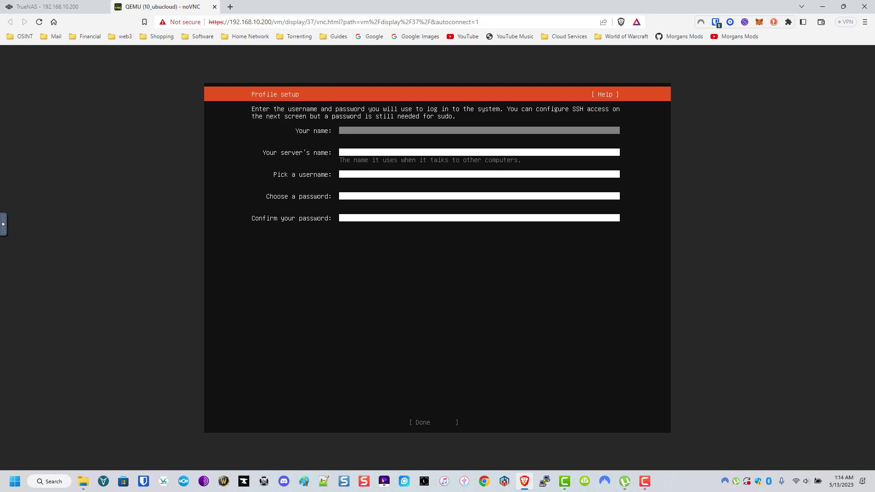
Step: Fill in the profile: your name, server name ubucloud, a username and password
{"action": "type", "text": "morgansmosds"}
{"action": "key", "text": "Tab"}
{"action": "type", "text": "u"}
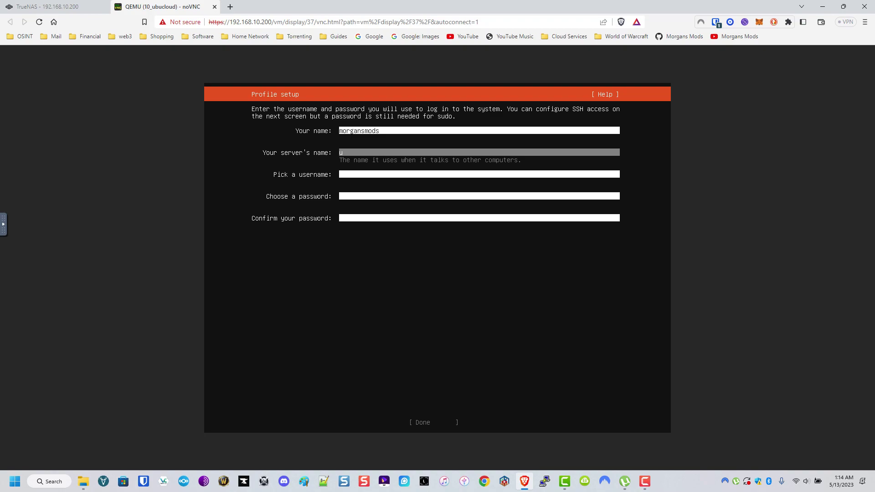
{"action": "type", "text": "bucloud"}
{"action": "key", "text": "Tab"}
{"action": "type", "text": "mo"}
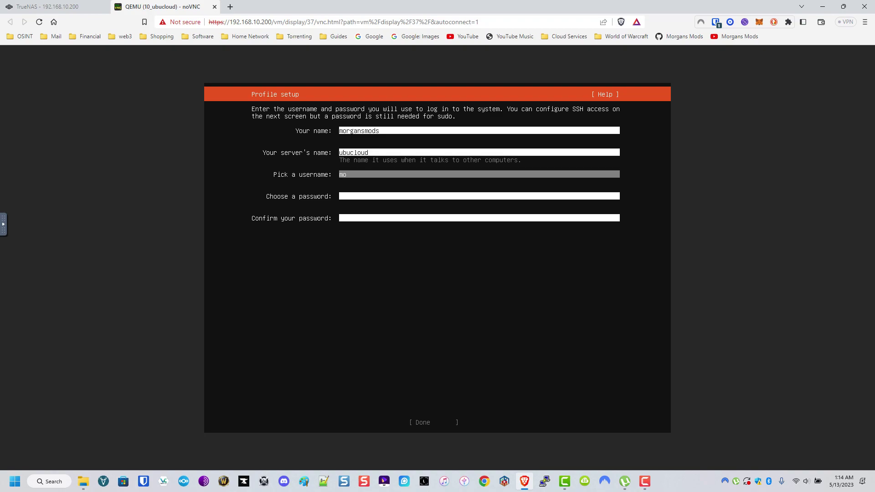
{"action": "type", "text": "rgansmods"}
{"action": "key", "text": "Tab"}
{"action": "type", "text": "****"}
{"action": "key", "text": "Tab"}
{"action": "type", "text": "****"}
{"action": "key", "text": "Tab"}
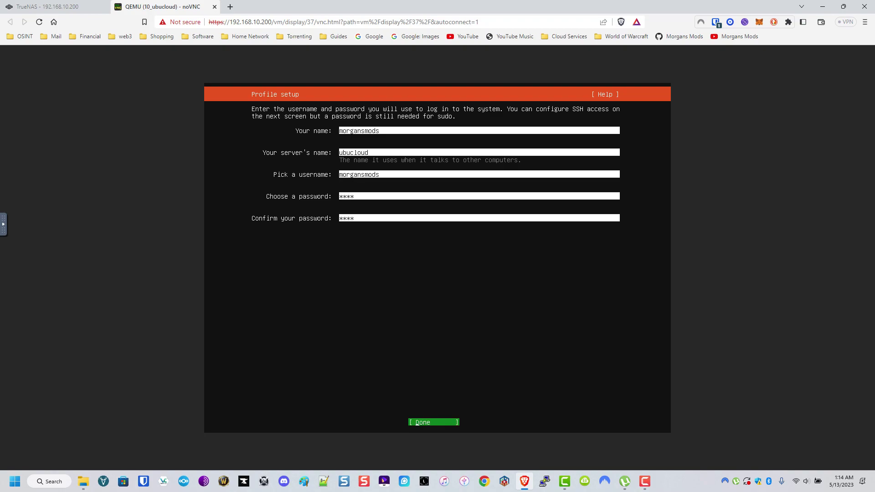
{"action": "key", "text": "Return"}
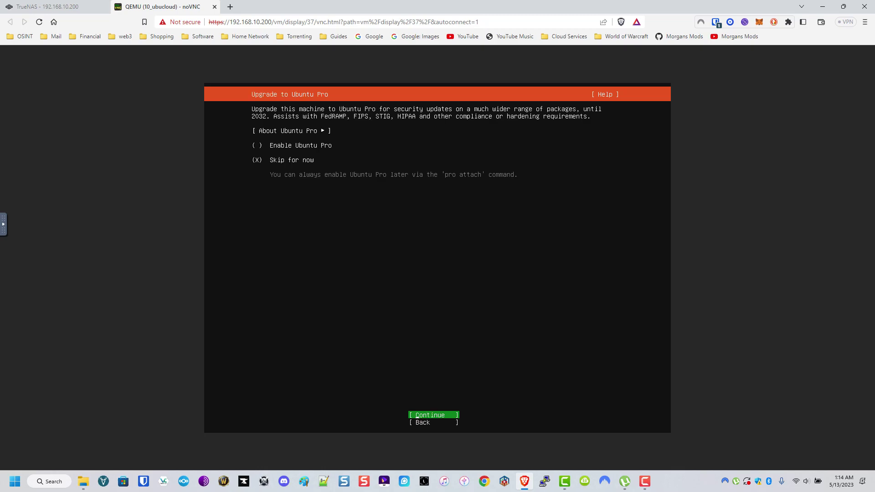
Step: Skip Ubuntu Pro, enable OpenSSH server and begin installing without extra snaps
{"action": "key", "text": "Return"}
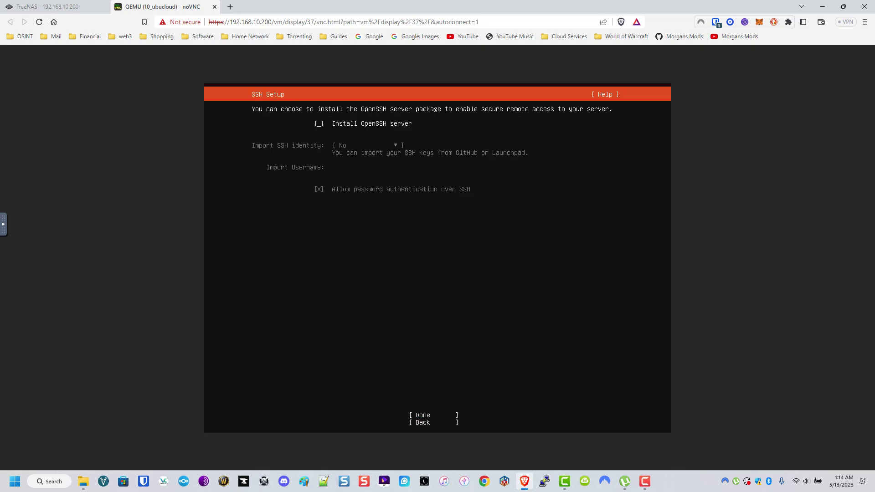
{"action": "key", "text": "space"}
{"action": "key", "text": "Tab"}
{"action": "key", "text": "Return"}
{"action": "key", "text": "Tab"}
{"action": "key", "text": "Return"}
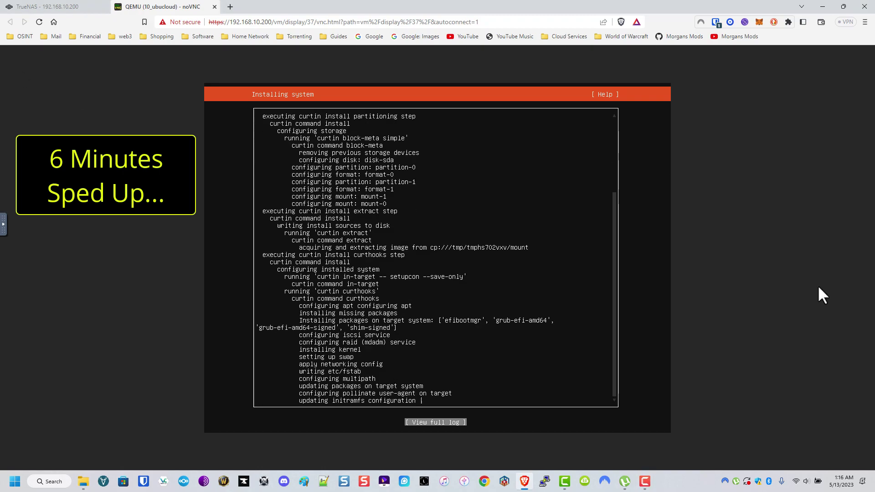
Step: Once Install complete appears, view the full installer log and close it
{"action": "key", "text": "Return"}
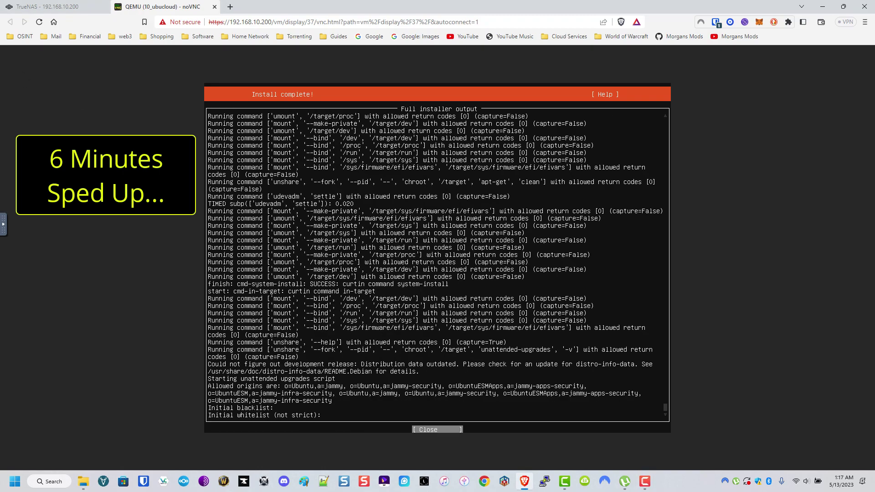
{"action": "key", "text": "Return"}
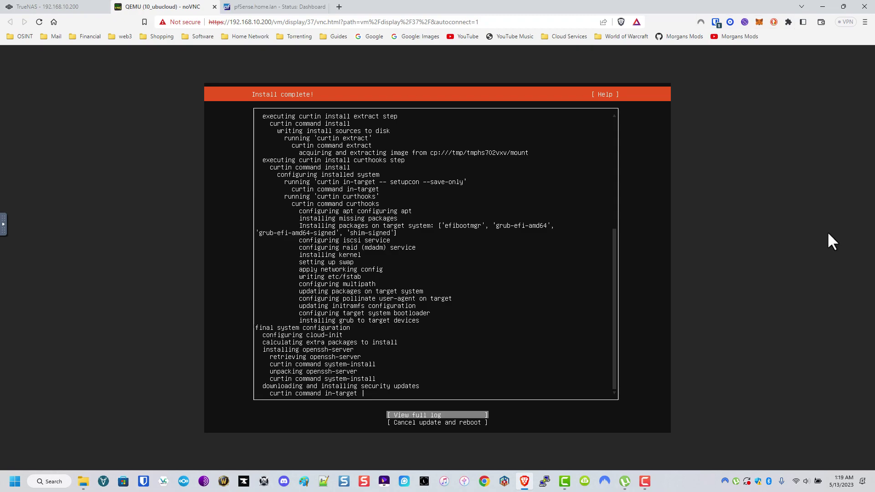
Step: Power off ubucloud, force-delete its CDROM device, and return to the VM list
{"action": "left_click", "coordinate": [32, 6]}
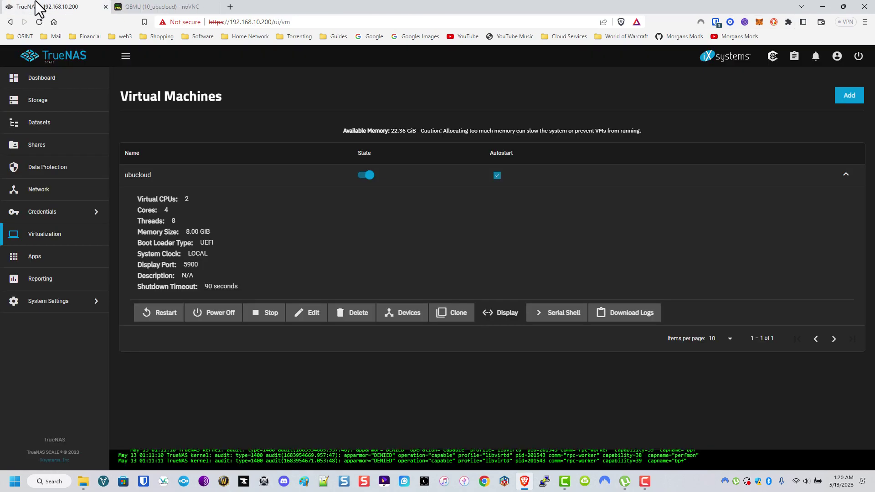
{"action": "left_click", "coordinate": [214, 315]}
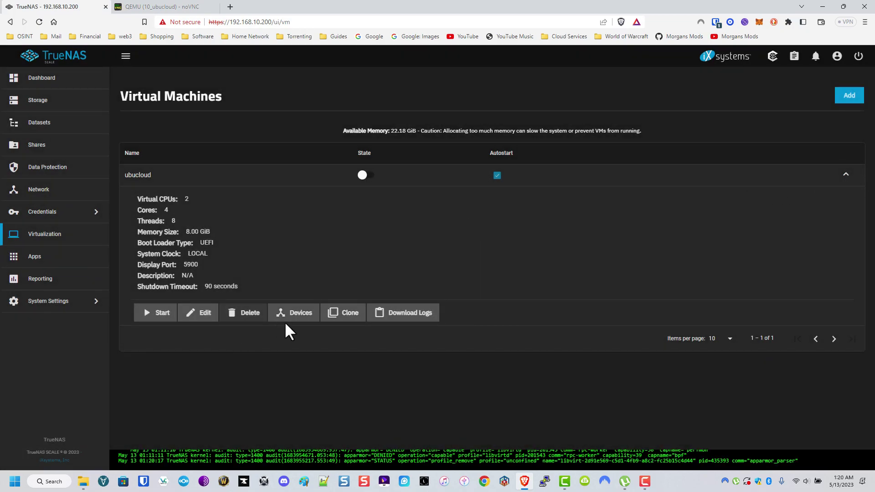
{"action": "left_click", "coordinate": [303, 317]}
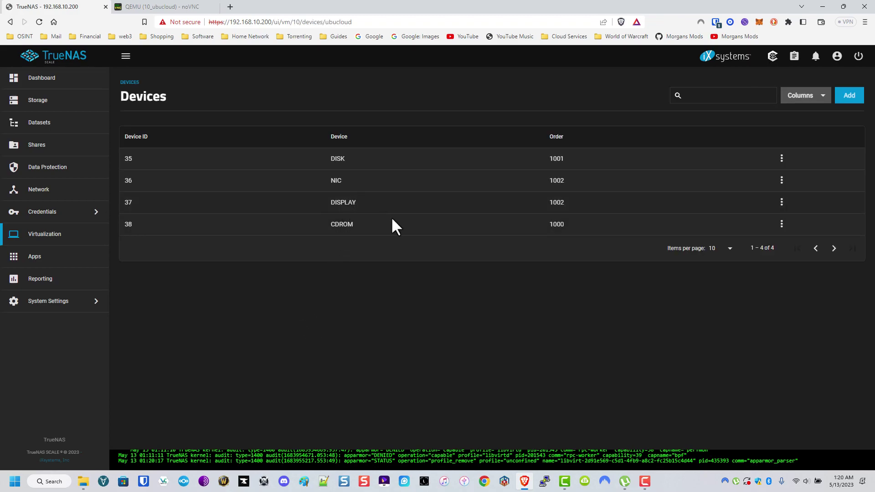
{"action": "left_click", "coordinate": [781, 223]}
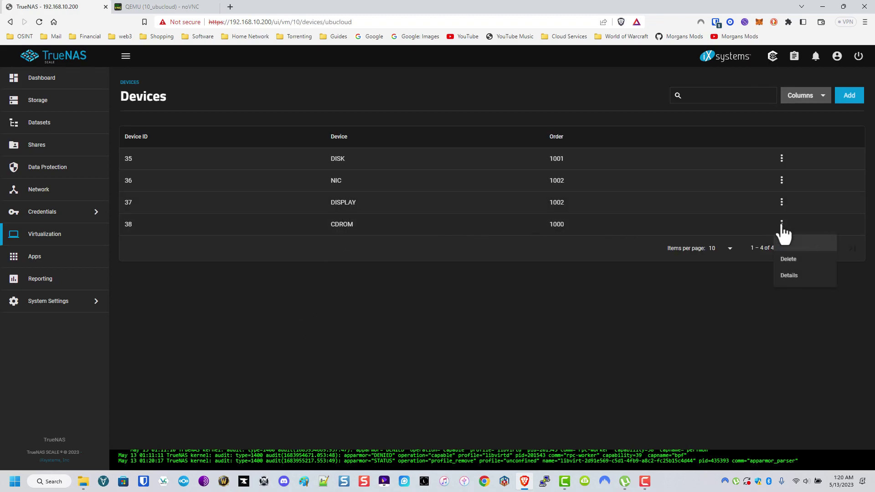
{"action": "left_click", "coordinate": [793, 259]}
{"action": "left_click", "coordinate": [383, 266]}
{"action": "left_click", "coordinate": [487, 288]}
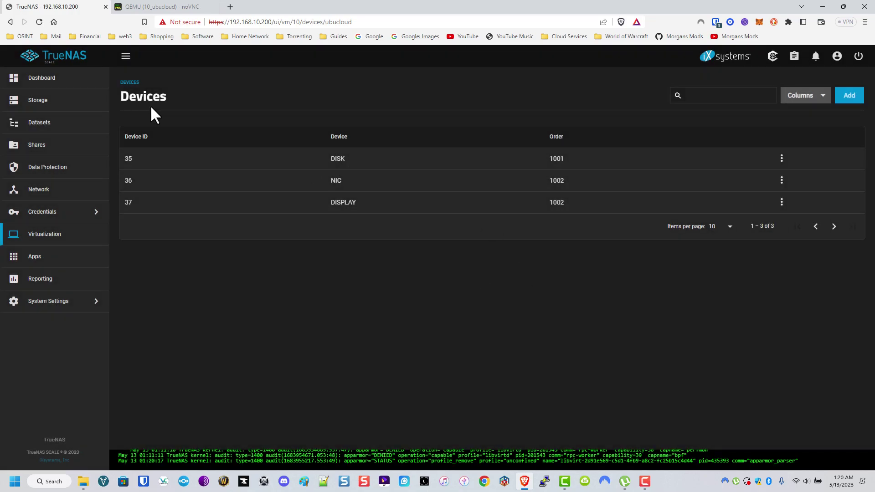
{"action": "left_click", "coordinate": [51, 235]}
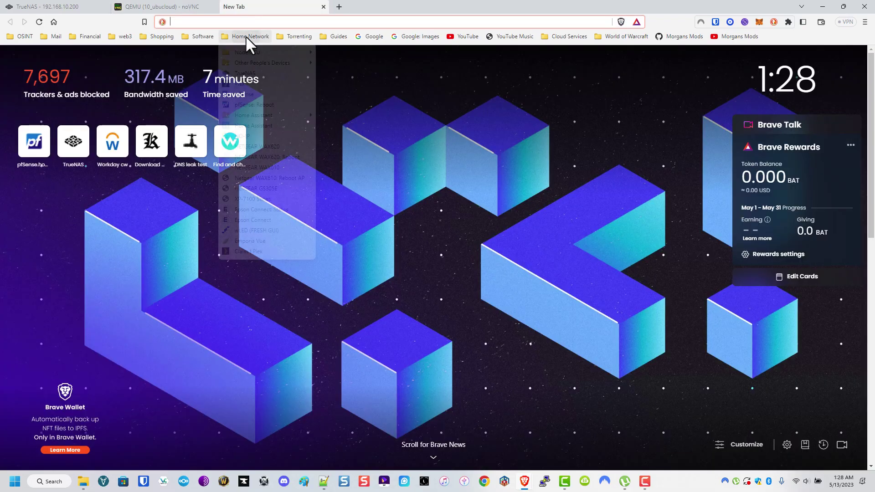
{"action": "left_click", "coordinate": [246, 36]}
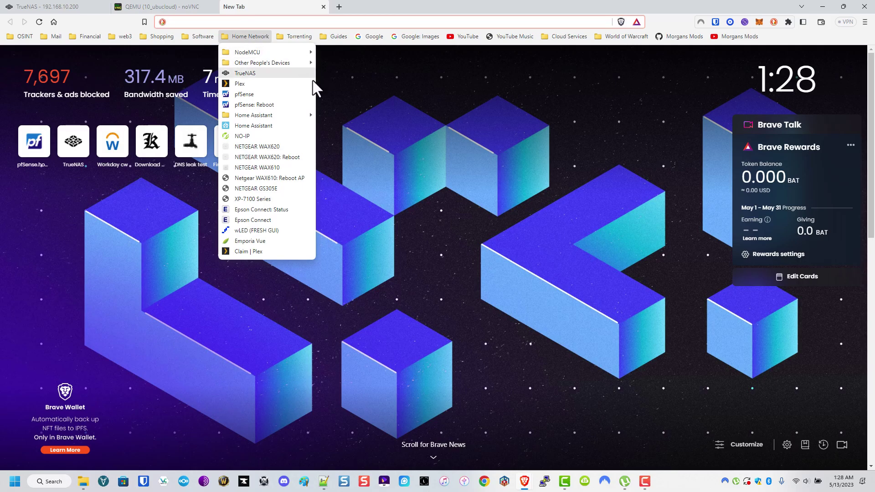
Step: In pfSense's DHCP Leases, start a static mapping for the ubucloud lease on VLAN10_LAN
{"action": "left_click", "coordinate": [298, 93]}
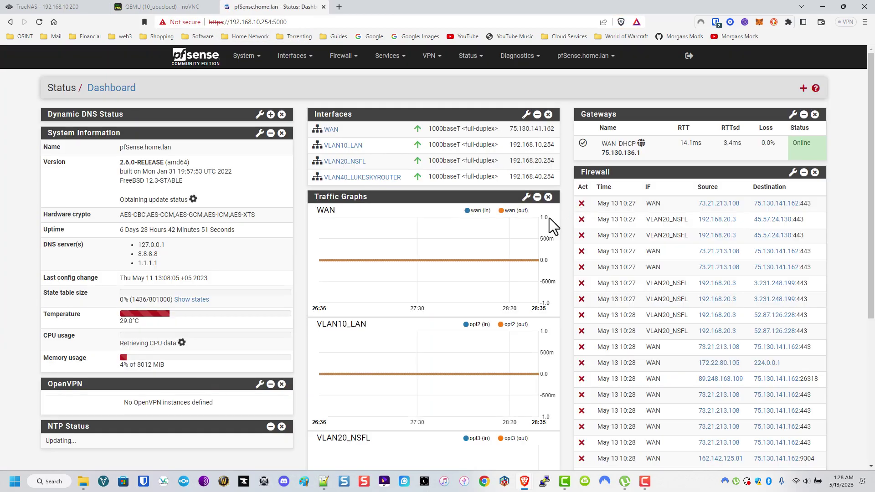
{"action": "left_click", "coordinate": [468, 55]}
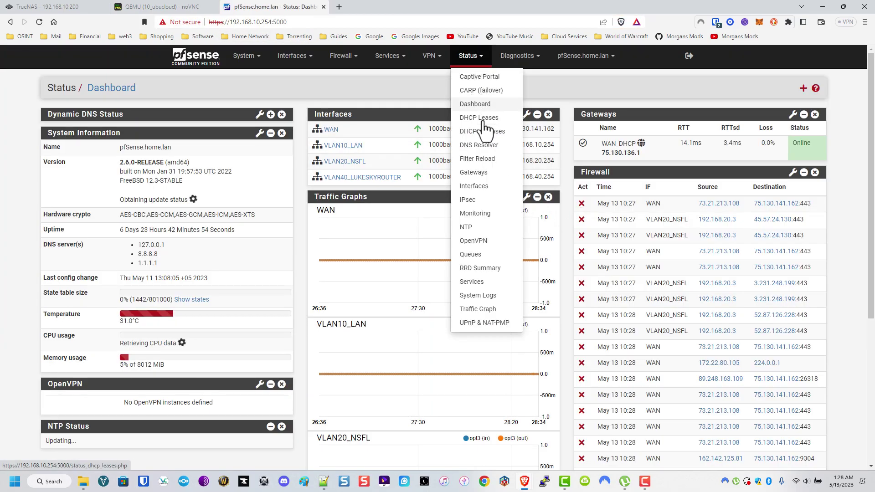
{"action": "left_click", "coordinate": [483, 117]}
{"action": "scroll", "coordinate": [606, 257], "scroll_direction": "down", "scroll_amount": 10}
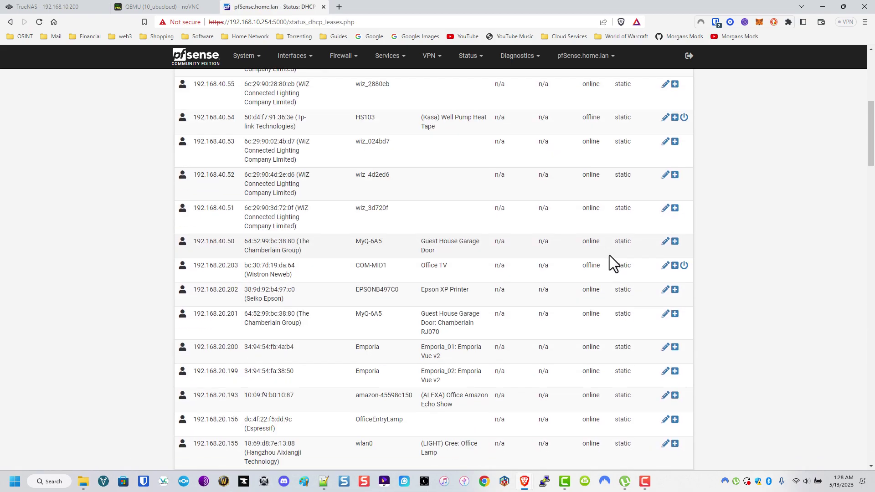
{"action": "scroll", "coordinate": [652, 279], "scroll_direction": "down", "scroll_amount": 15}
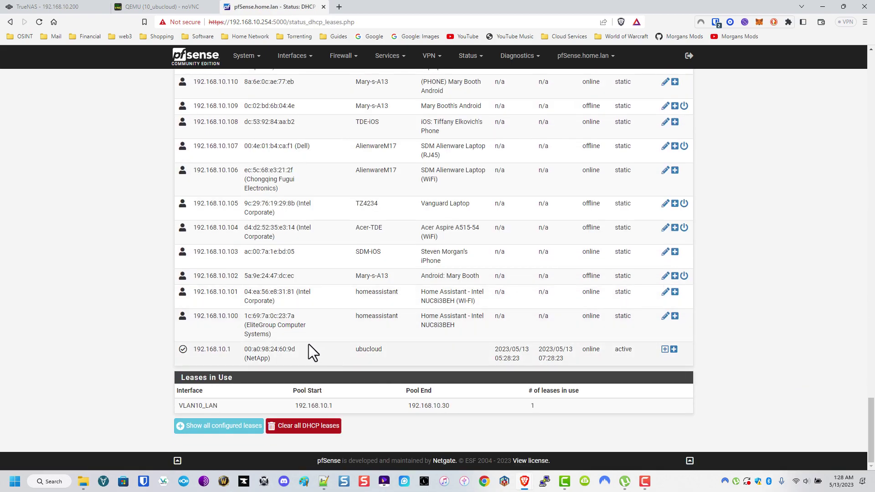
{"action": "left_click", "coordinate": [664, 349]}
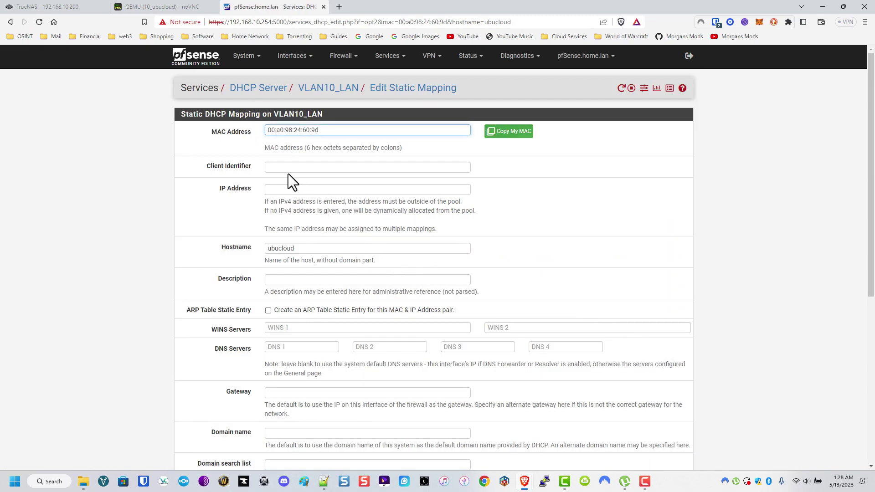
Step: Reserve 192.168.10.202 for ubucloud with description 'TrueNAS: Ubuntu Server VM' and save it
{"action": "left_click", "coordinate": [273, 189]}
{"action": "type", "text": "192.168.10"}
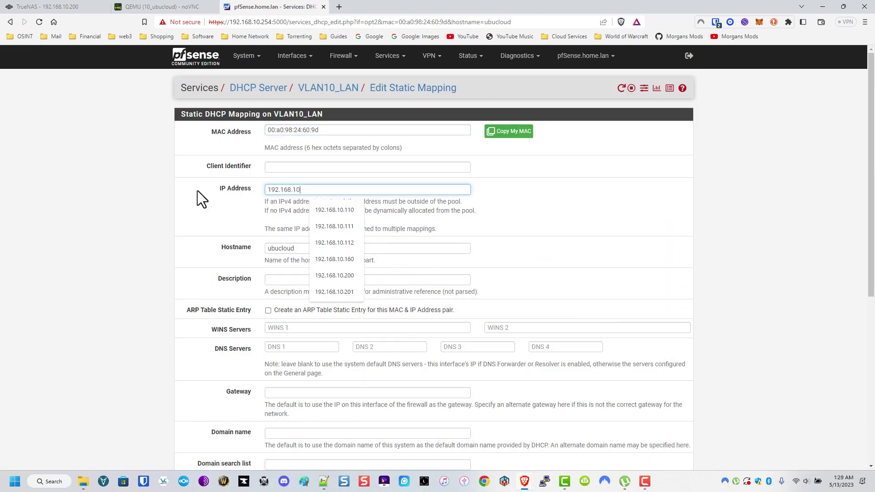
{"action": "type", "text": ".202"}
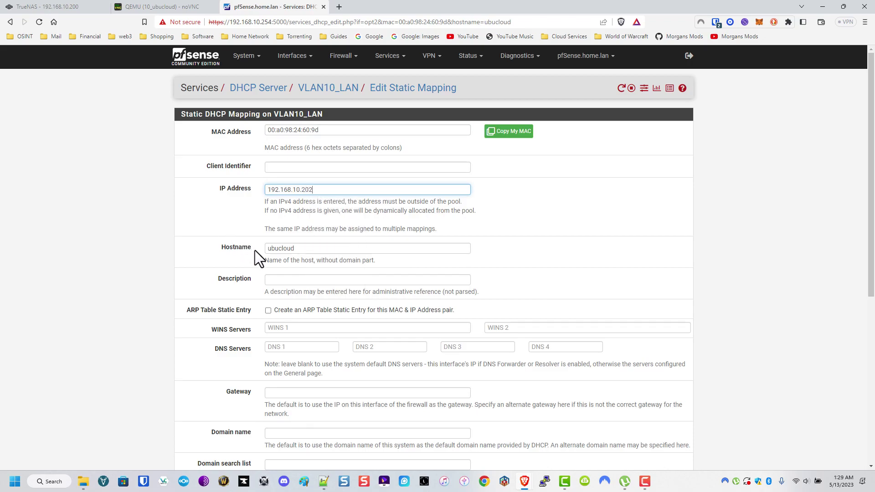
{"action": "left_click", "coordinate": [284, 279]}
{"action": "type", "text": "True"}
{"action": "key", "text": "Caps_Lock"}
{"action": "type", "text": "NAS"}
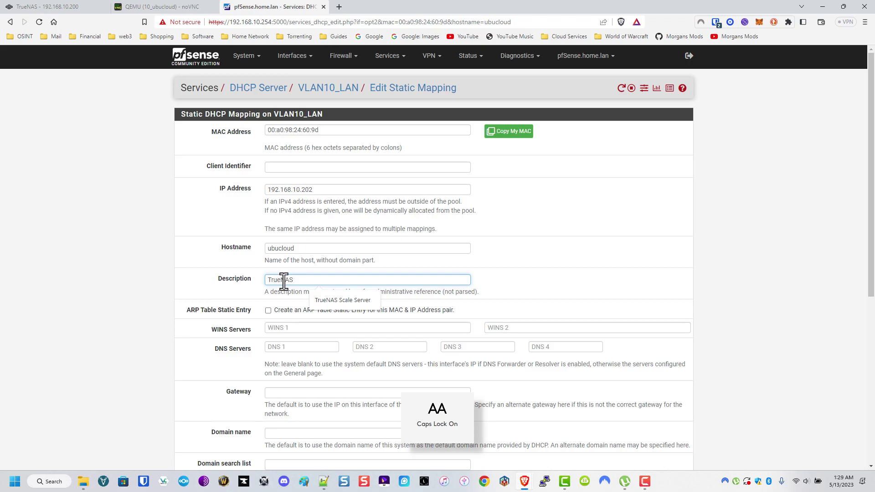
{"action": "type", "text": ": Ubuntu Server VM"}
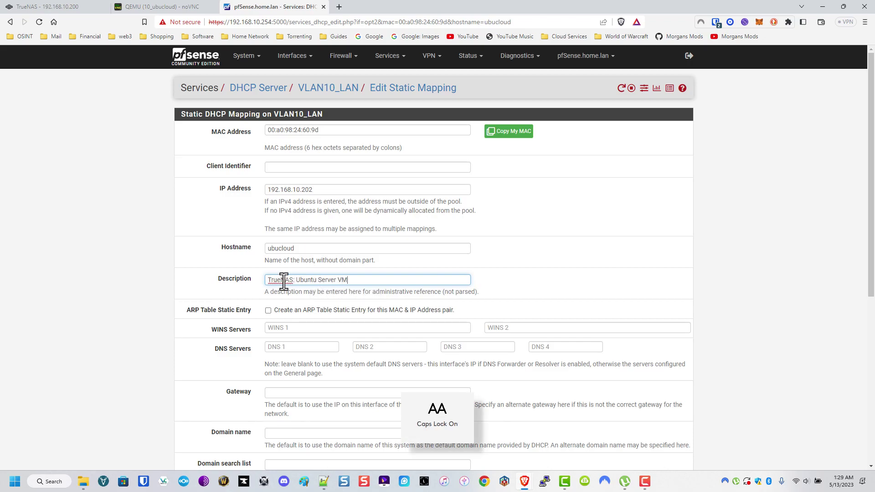
{"action": "scroll", "coordinate": [219, 357], "scroll_direction": "down", "scroll_amount": 7}
{"action": "left_click", "coordinate": [281, 421]}
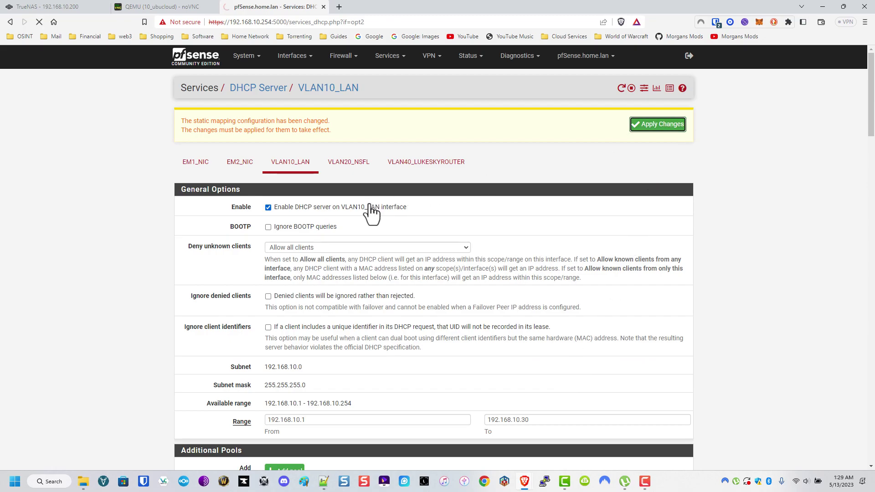
Step: Delete the old ubucloud lease from Status > DHCP Leases
{"action": "left_click", "coordinate": [471, 63]}
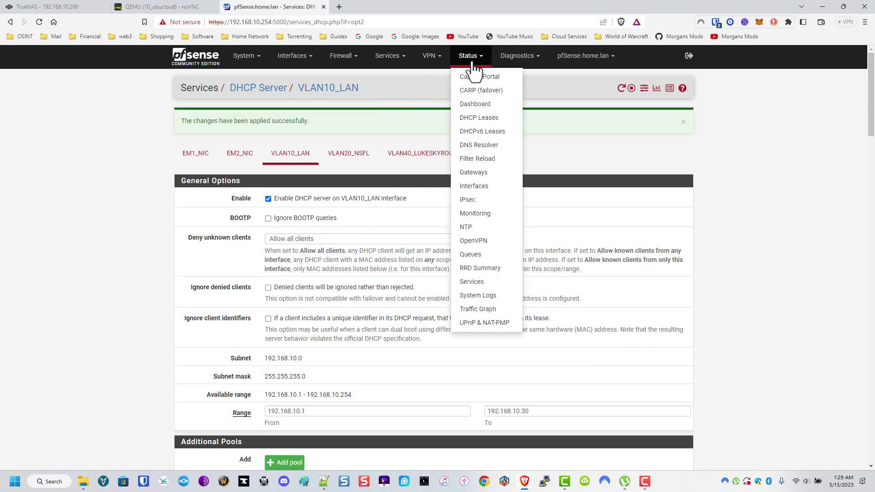
{"action": "left_click", "coordinate": [482, 118]}
{"action": "scroll", "coordinate": [592, 256], "scroll_direction": "down", "scroll_amount": 15}
{"action": "scroll", "coordinate": [616, 300], "scroll_direction": "down", "scroll_amount": 15}
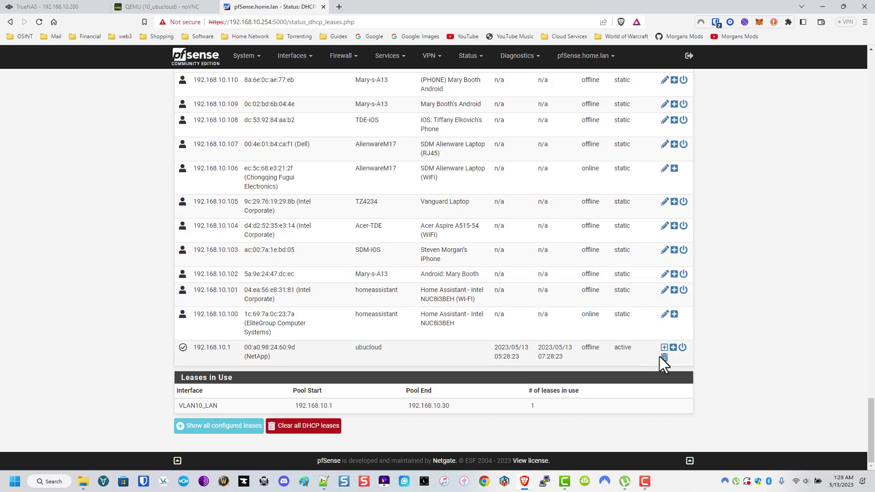
{"action": "left_click", "coordinate": [663, 358]}
{"action": "left_click", "coordinate": [474, 73]}
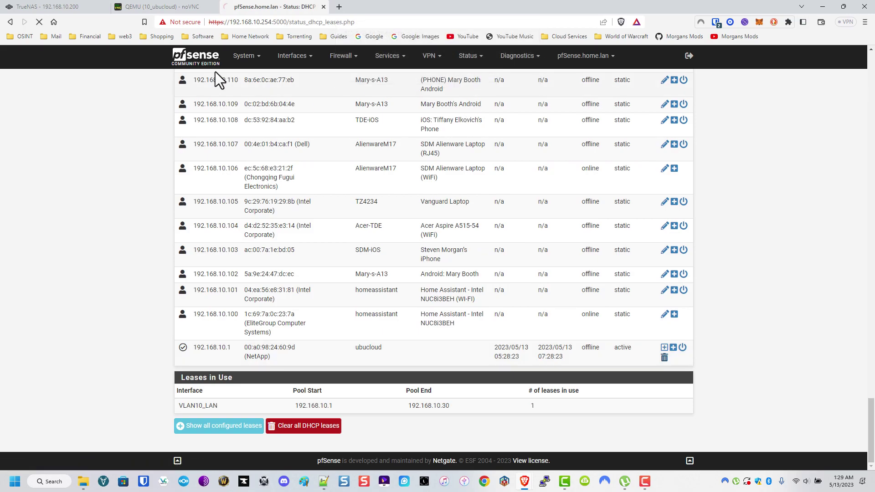
Step: Log in on the ubucloud VM console and reboot the VM
{"action": "left_click", "coordinate": [195, 13]}
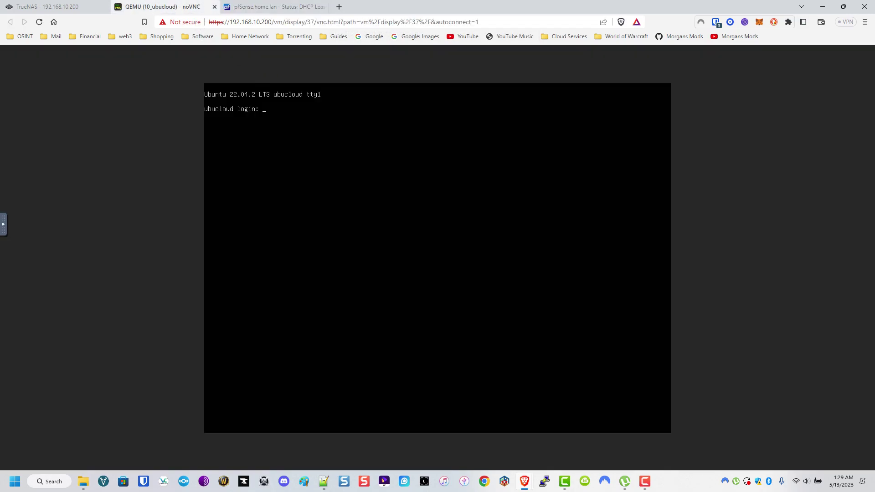
{"action": "type", "text": "reboot"}
{"action": "key", "text": "Return"}
{"action": "key", "text": "Return"}
{"action": "type", "text": "morgansmods"}
{"action": "key", "text": "Return"}
{"action": "key", "text": "Return"}
{"action": "type", "text": "reboot"}
{"action": "key", "text": "Return"}
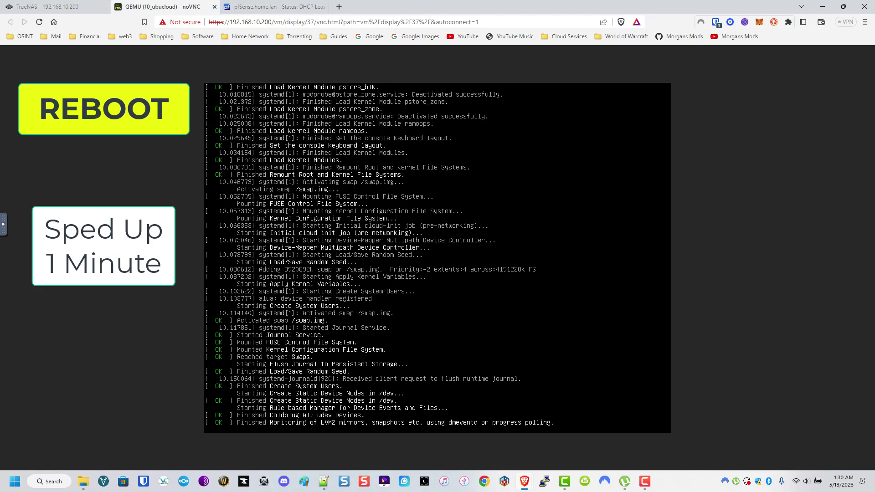
{"action": "key", "text": "Return"}
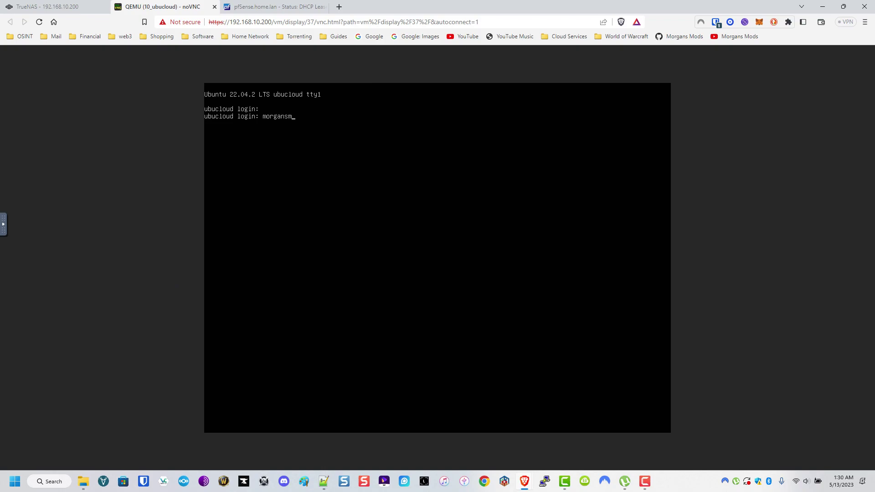
Step: Log back in after the restart and become root with sudo su
{"action": "key", "text": "Return"}
{"action": "key", "text": "Return"}
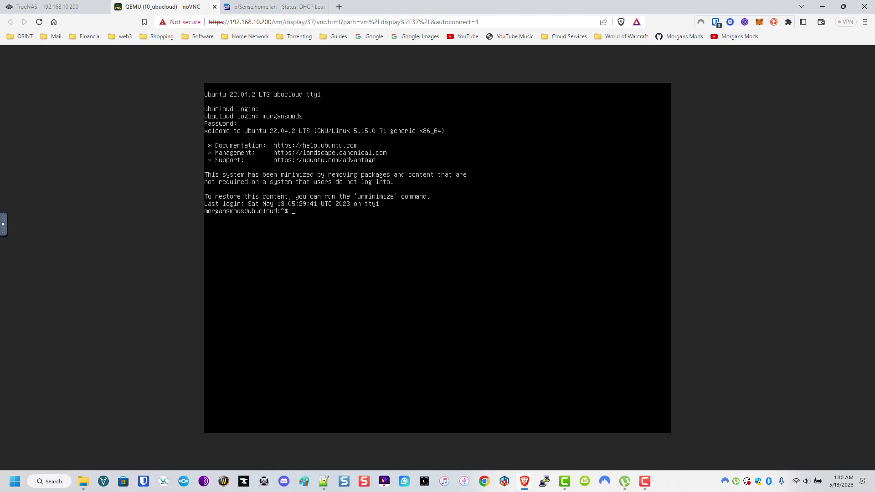
{"action": "type", "text": "sudo su"}
{"action": "key", "text": "Return"}
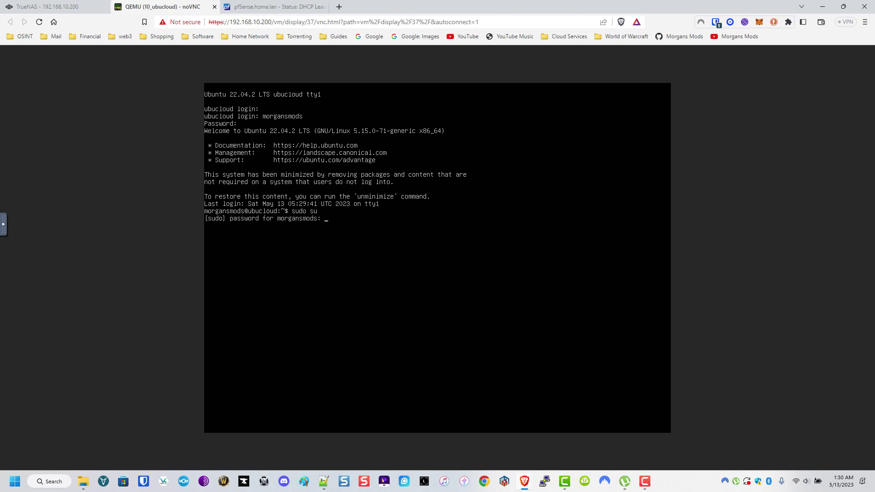
{"action": "key", "text": "Return"}
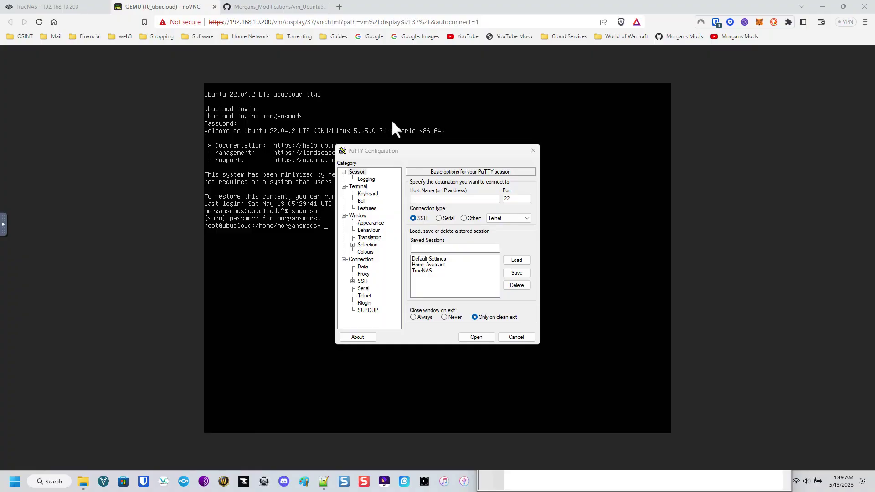
Step: Save a PuTTY session named 'ubucloud' with host 192.168.10.202
{"action": "left_click", "coordinate": [475, 248]}
{"action": "key", "text": "Caps_Lock"}
{"action": "type", "text": "ubucloud"}
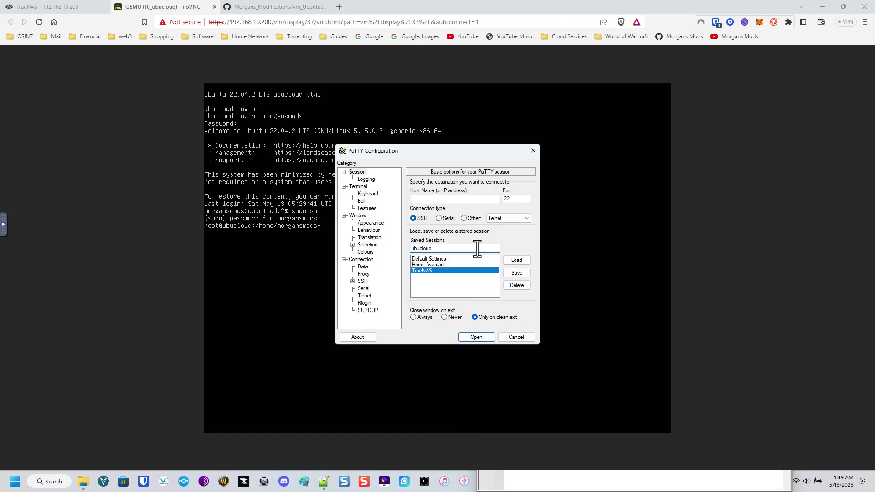
{"action": "left_click", "coordinate": [488, 202]}
{"action": "type", "text": "192.168.10.20"}
{"action": "left_click", "coordinate": [520, 272]}
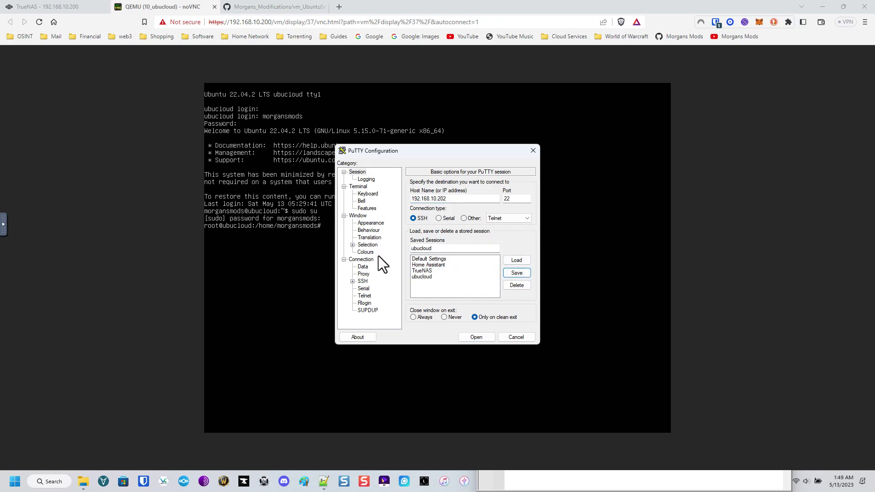
Step: Add an auto-login username under Connection > Data and re-save the ubucloud session
{"action": "left_click", "coordinate": [363, 266]}
{"action": "left_click", "coordinate": [519, 192]}
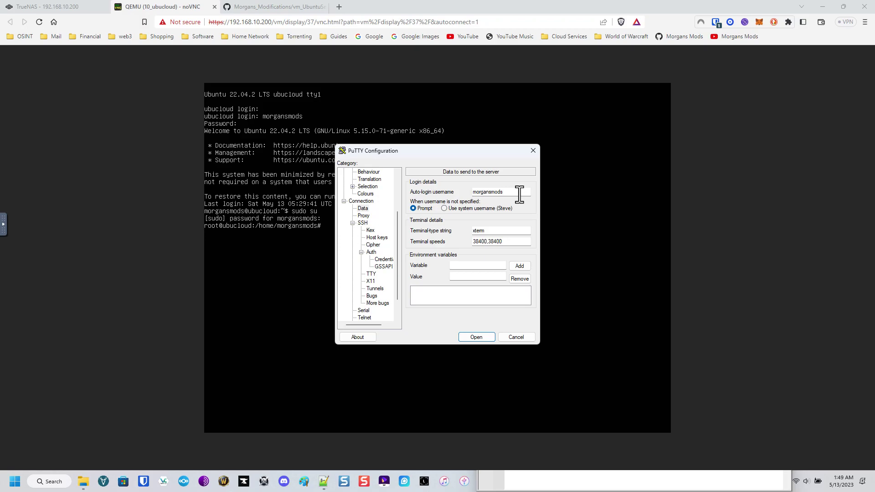
{"action": "scroll", "coordinate": [371, 206], "scroll_direction": "up", "scroll_amount": 3}
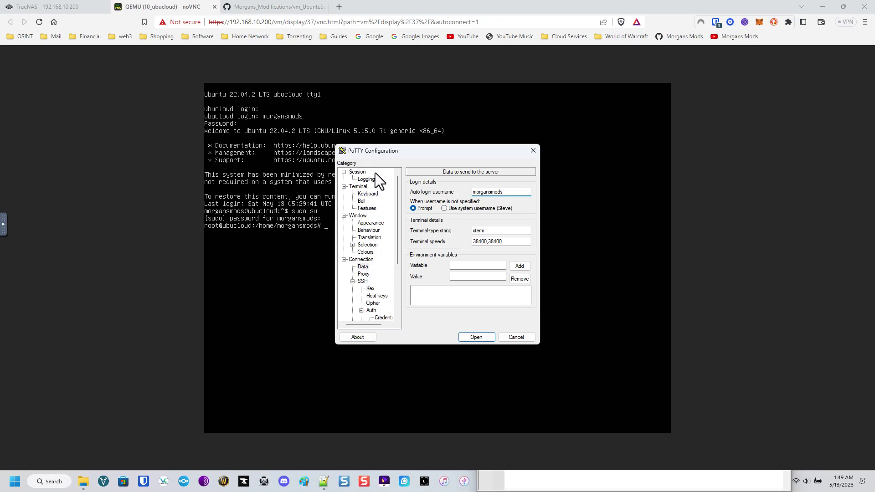
{"action": "left_click", "coordinate": [360, 172]}
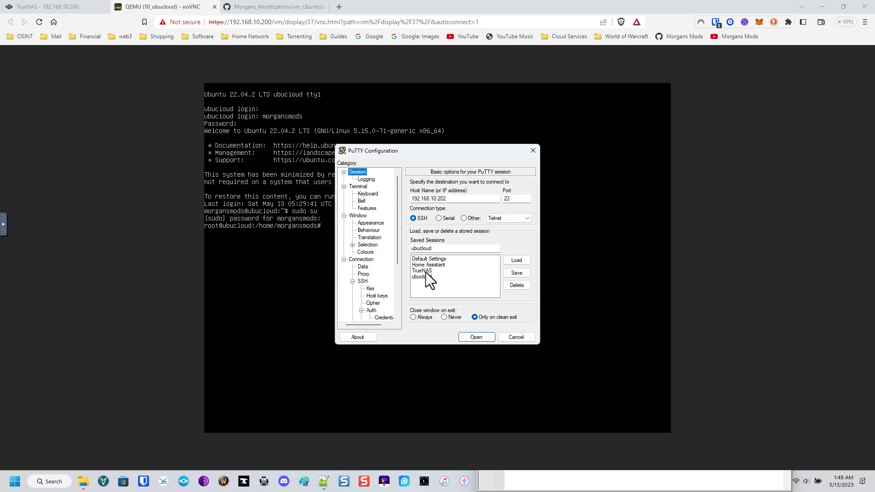
{"action": "left_click", "coordinate": [517, 274]}
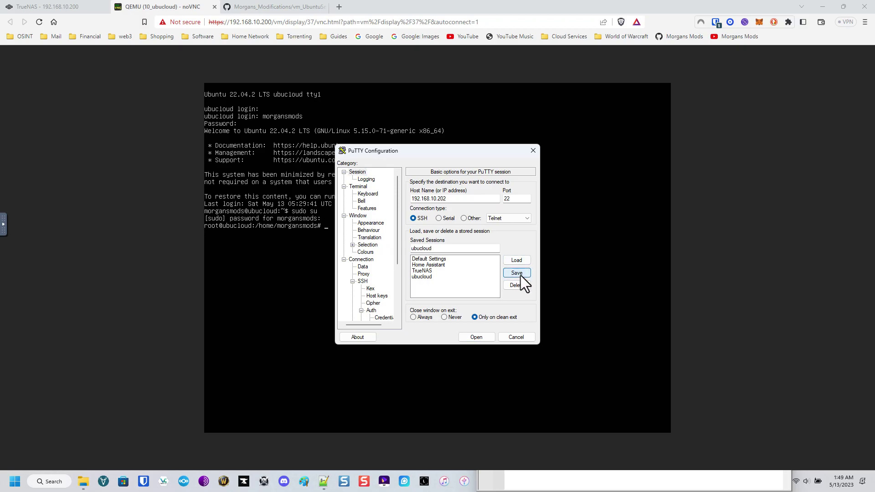
Step: Connect to the VM over SSH, accept the host key and log in with the account password
{"action": "left_click", "coordinate": [474, 337]}
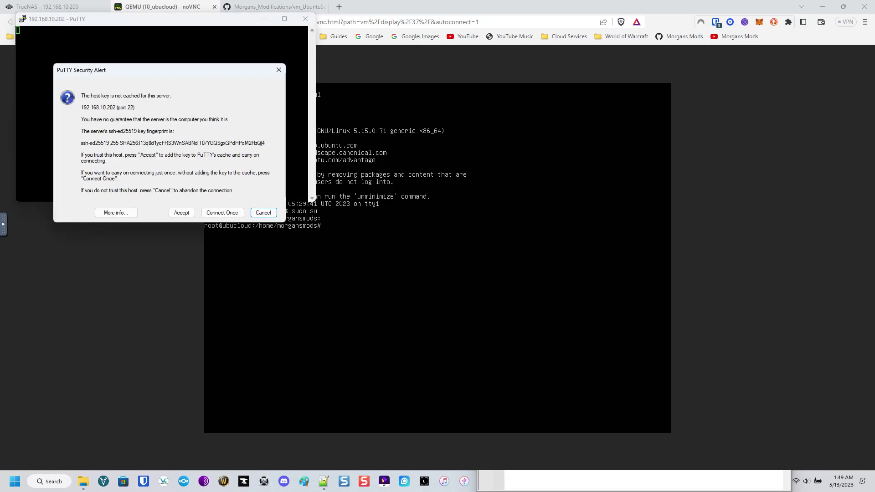
{"action": "left_click", "coordinate": [186, 211]}
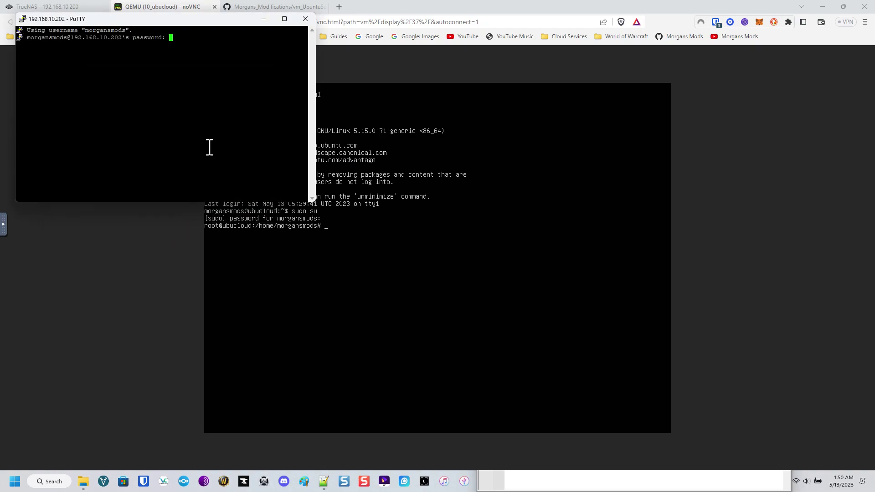
{"action": "key", "text": "Return"}
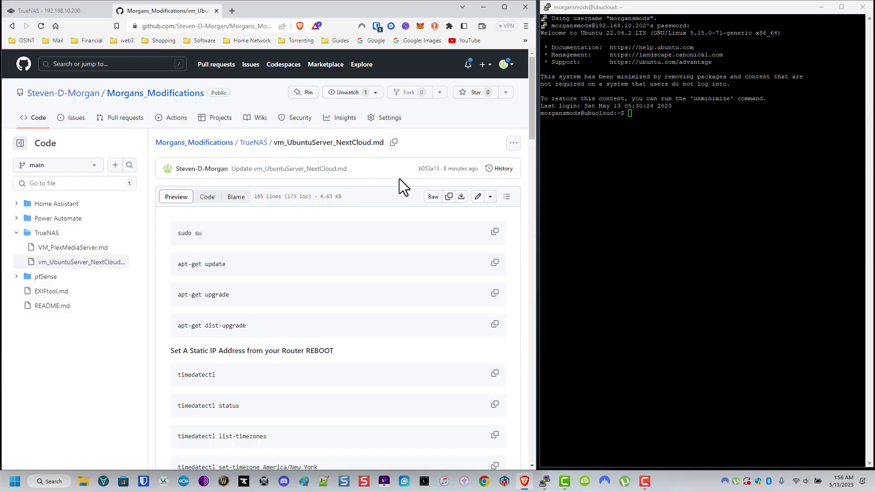
{"action": "scroll", "coordinate": [401, 182], "scroll_direction": "down", "scroll_amount": 1}
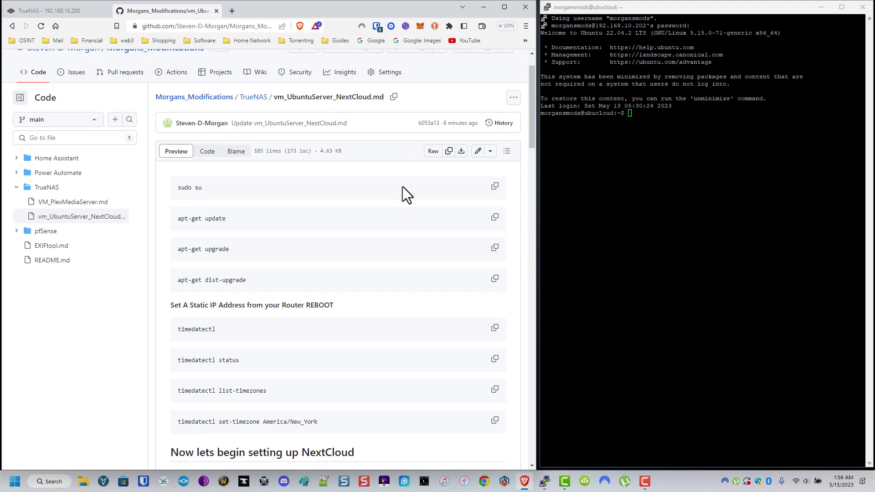
Step: Become root in the PuTTY SSH session with sudo su
{"action": "left_click", "coordinate": [807, 201]}
{"action": "type", "text": "sudo su"}
{"action": "key", "text": "Return"}
{"action": "key", "text": "Return"}
{"action": "left_click", "coordinate": [494, 328]}
{"action": "left_click", "coordinate": [693, 173]}
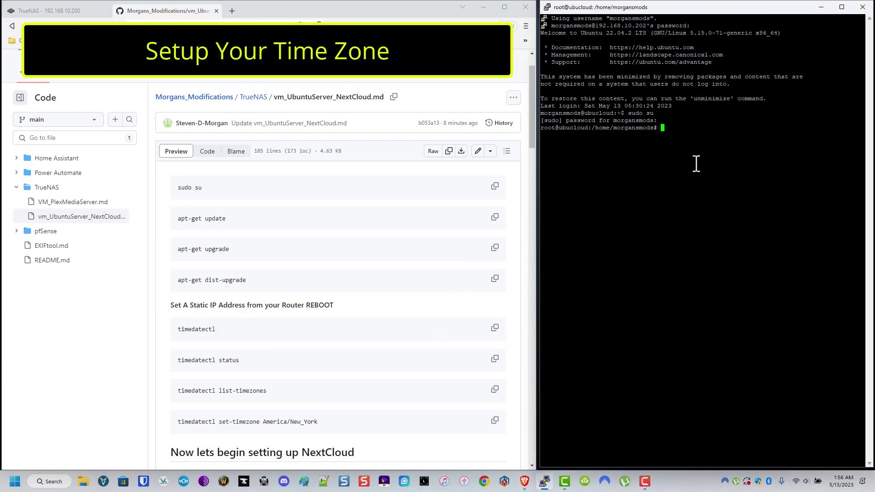
Step: Check timedatectl, set the time zone to America/New_York, and rerun the status check
{"action": "type", "text": "timedatectl"}
{"action": "key", "text": "Return"}
{"action": "type", "text": "timed"}
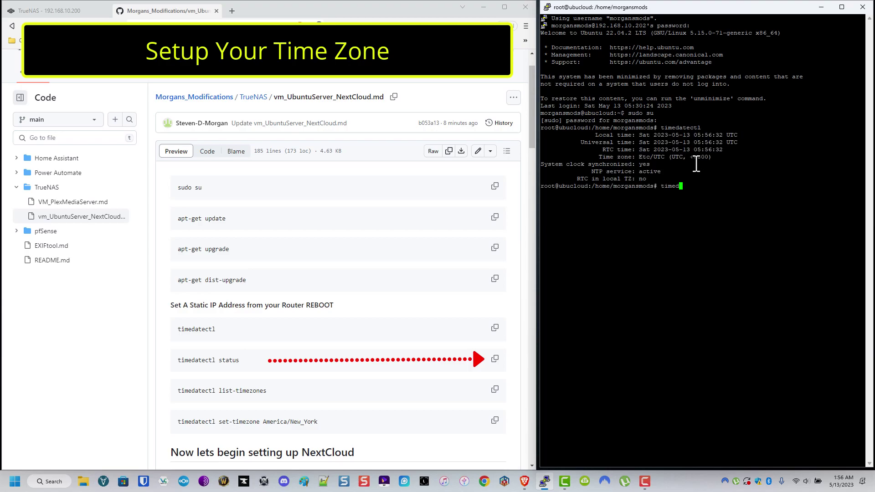
{"action": "type", "text": "atectl"}
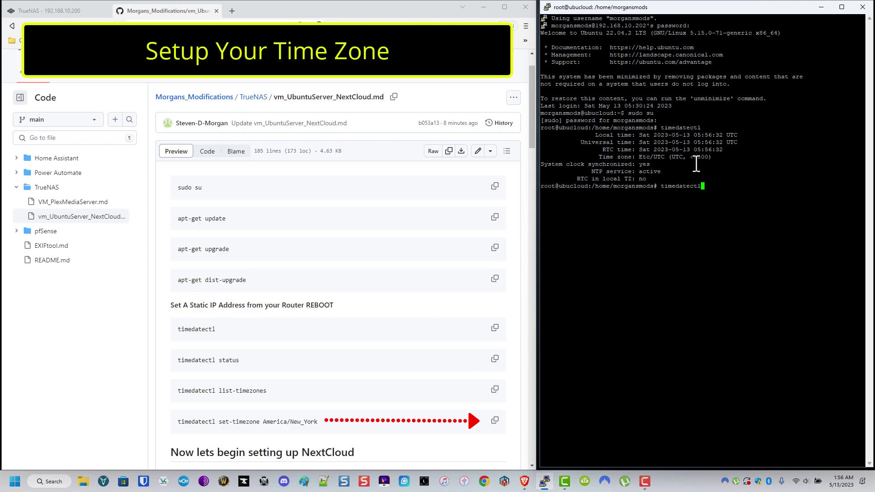
{"action": "type", "text": " set-timezone"}
{"action": "key", "text": "Caps_Lock"}
{"action": "type", "text": "A"}
{"action": "key", "text": "Caps_Lock"}
{"action": "type", "text": "m"}
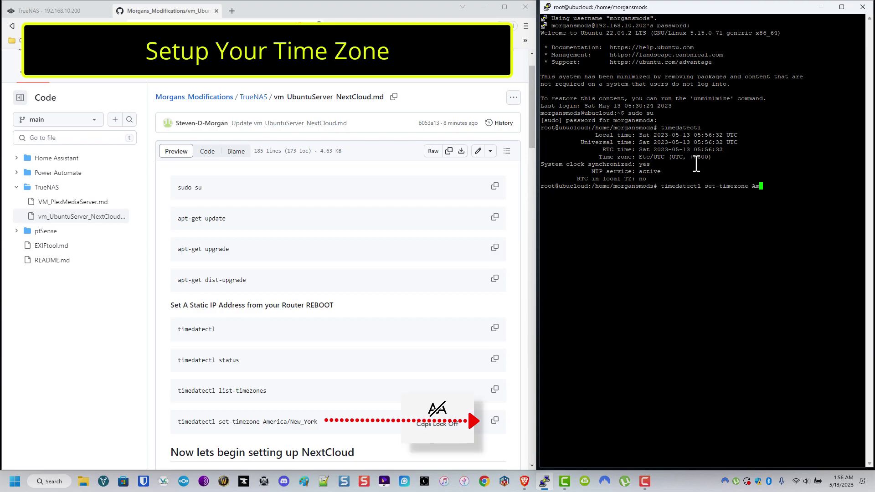
{"action": "type", "text": "erica/New_York"}
{"action": "key", "text": "Return"}
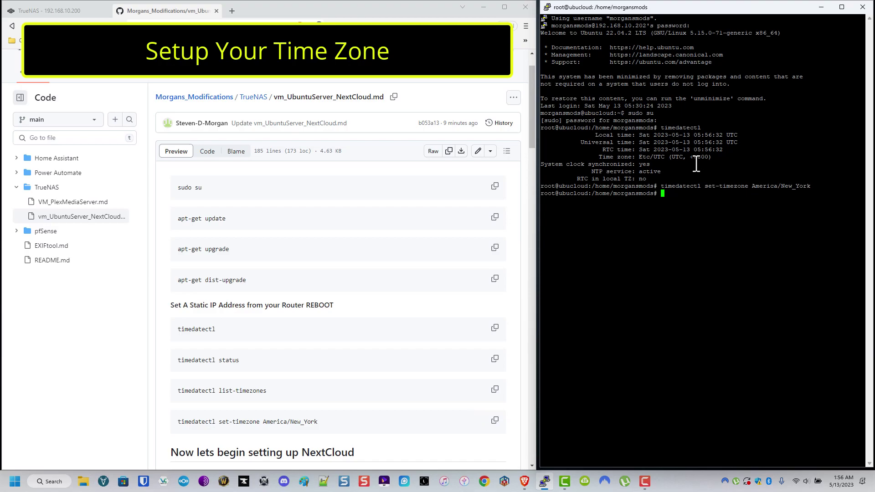
{"action": "right_click", "coordinate": [696, 164]}
{"action": "key", "text": "Return"}
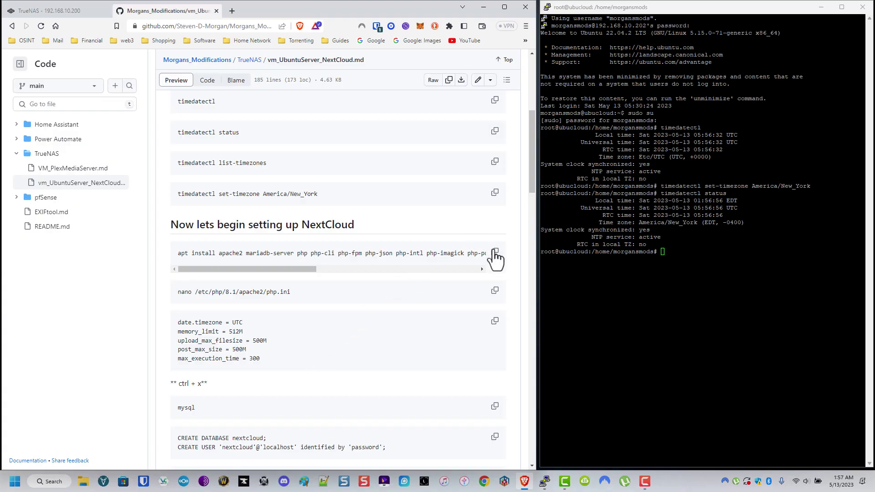
Step: Install Apache, MariaDB and the PHP packages using the guide's apt install command
{"action": "left_click", "coordinate": [495, 252]}
{"action": "left_click", "coordinate": [687, 271]}
{"action": "right_click", "coordinate": [791, 311]}
{"action": "key", "text": "Return"}
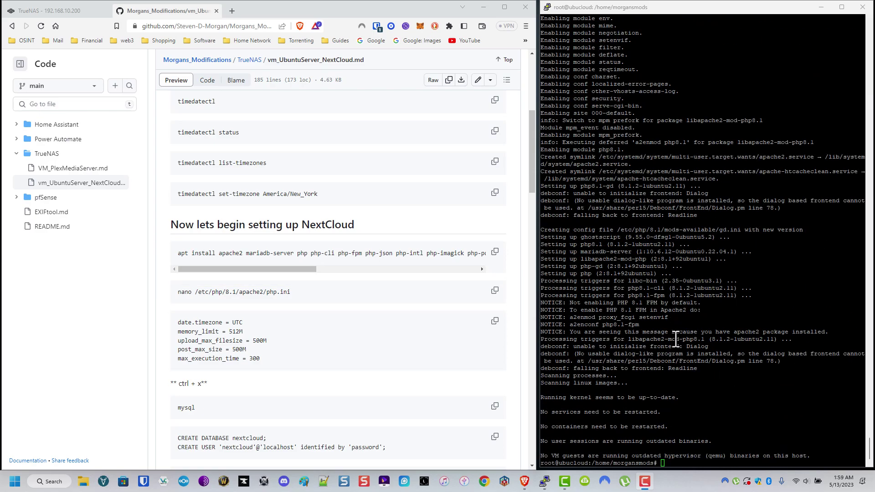
Step: Install nano with apt-get and open /etc/php/8.1/apache2/php.ini in it
{"action": "left_click", "coordinate": [357, 285]}
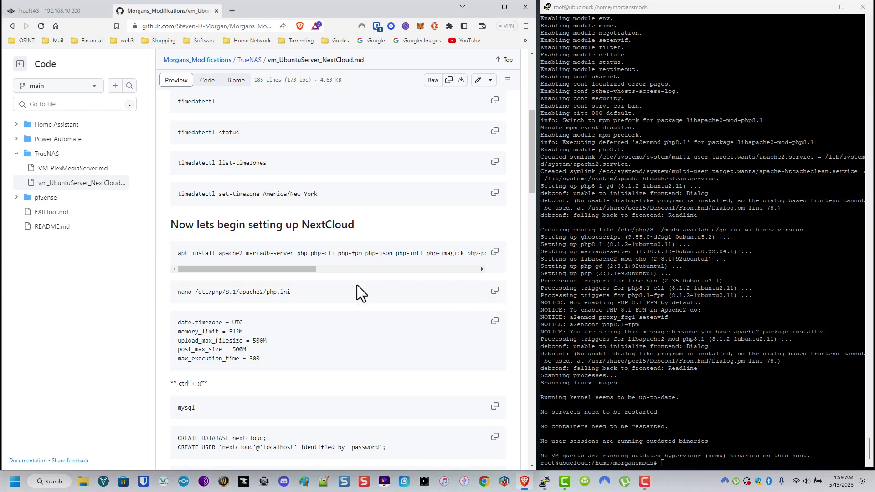
{"action": "left_click", "coordinate": [816, 307]}
{"action": "type", "text": "nano /etc/php"}
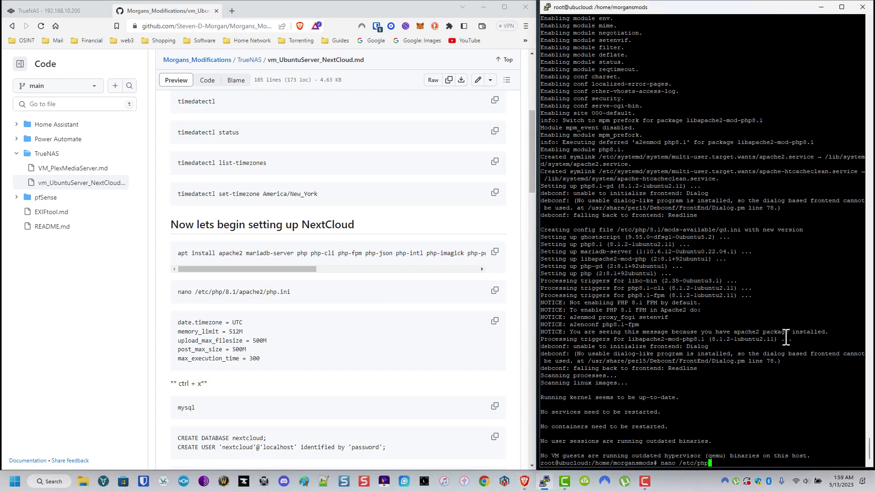
{"action": "type", "text": "/8.1/apache2/php.ini"}
{"action": "key", "text": "Return"}
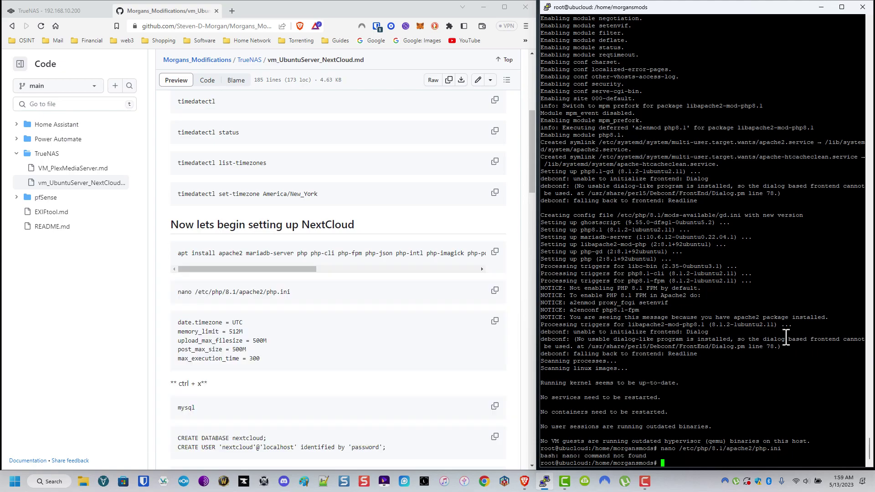
{"action": "type", "text": "apt-get install nano"}
{"action": "key", "text": "Return"}
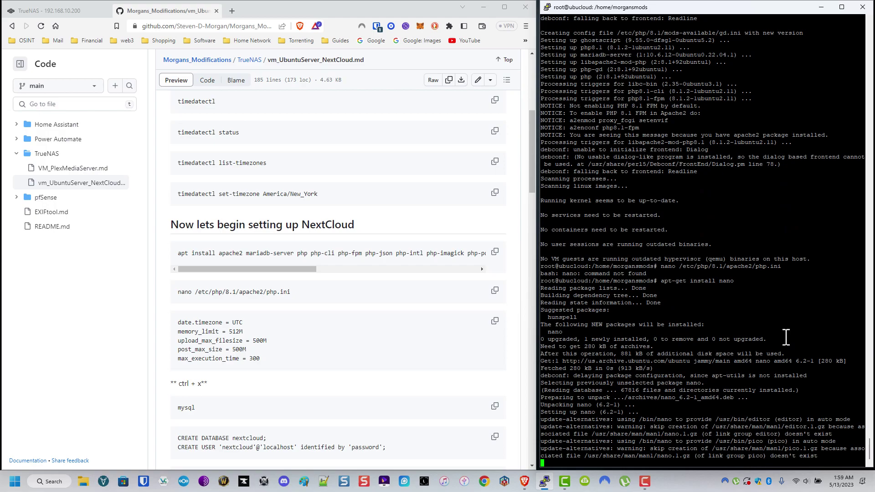
{"action": "key", "text": "Up"}
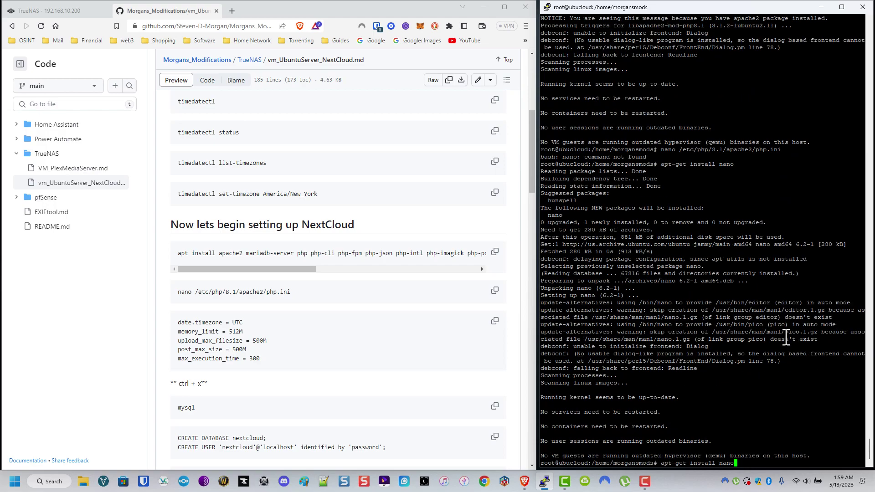
{"action": "key", "text": "Up"}
{"action": "key", "text": "Return"}
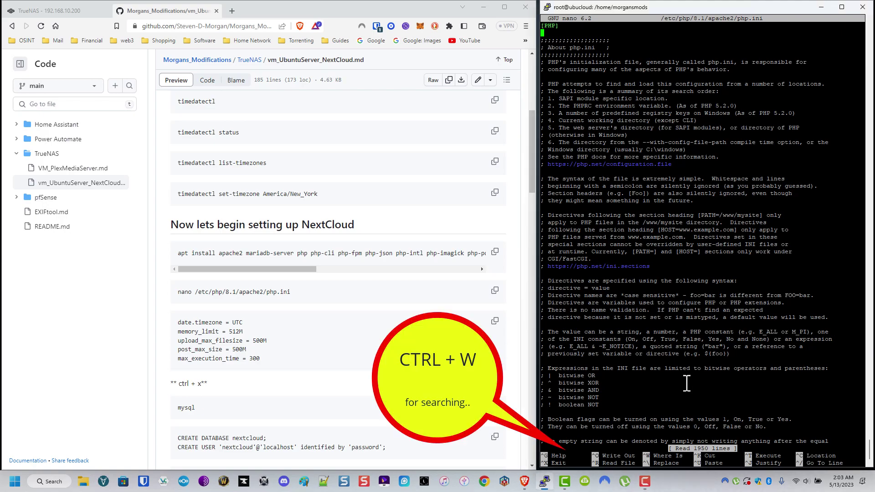
Step: Set date.timezone in php.ini to UTC
{"action": "key", "text": "ctrl+w"}
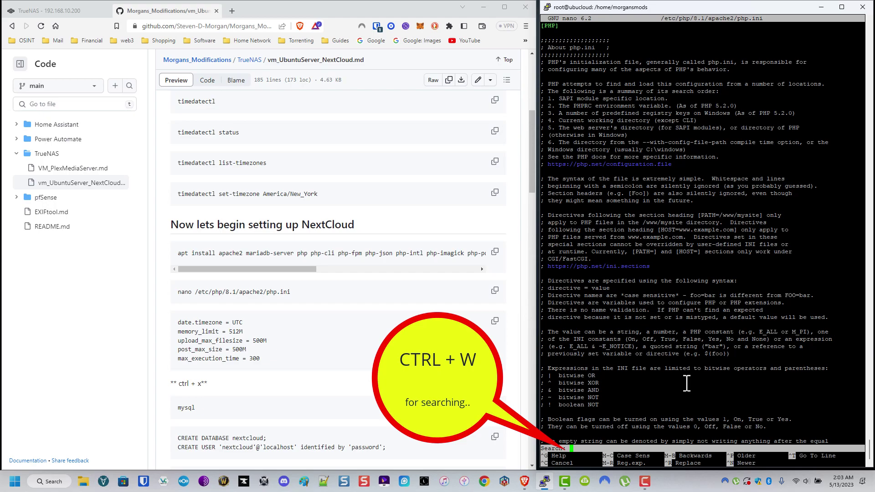
{"action": "type", "text": "da"}
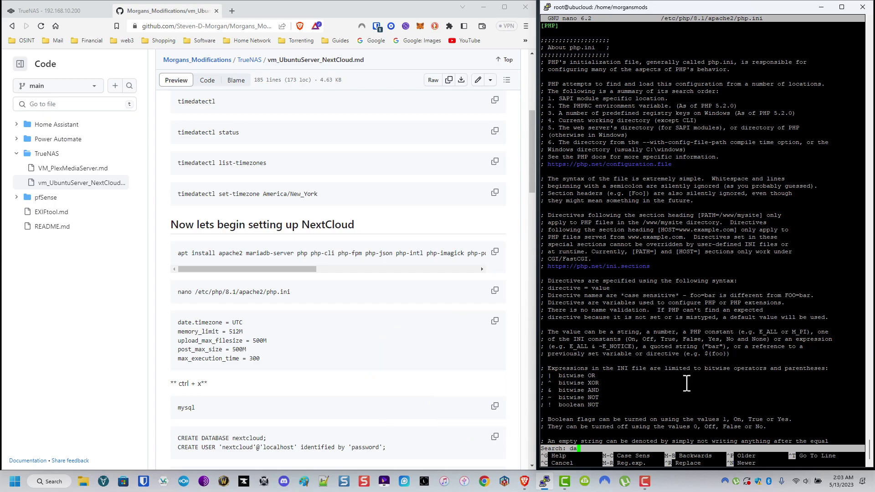
{"action": "type", "text": "te.timezone"}
{"action": "key", "text": "Return"}
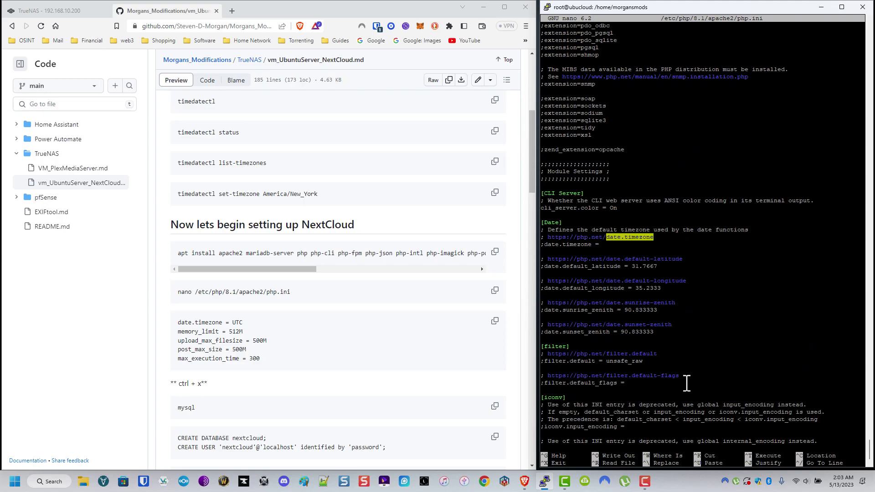
{"action": "key", "text": "Caps_Lock"}
{"action": "key", "text": "Down"}
{"action": "type", "text": "UTC"}
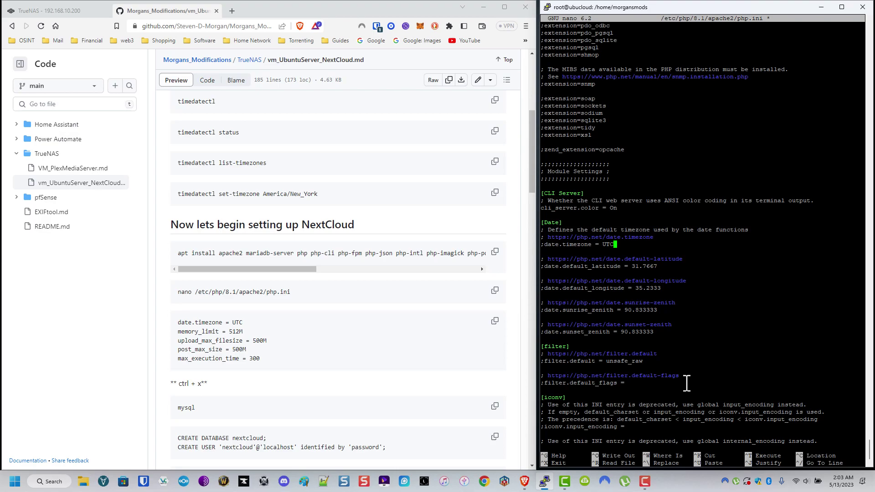
Step: Change memory_limit in php.ini from 128M to 512M
{"action": "key", "text": "ctrl+w"}
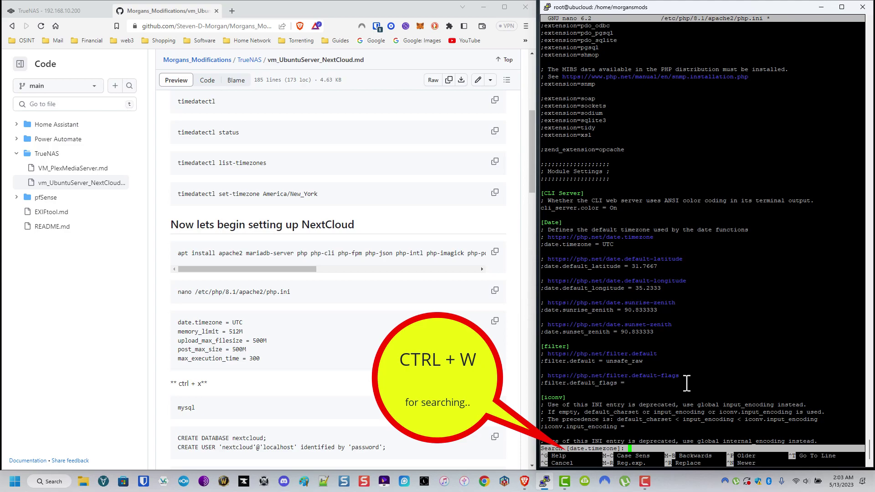
{"action": "type", "text": "memory"}
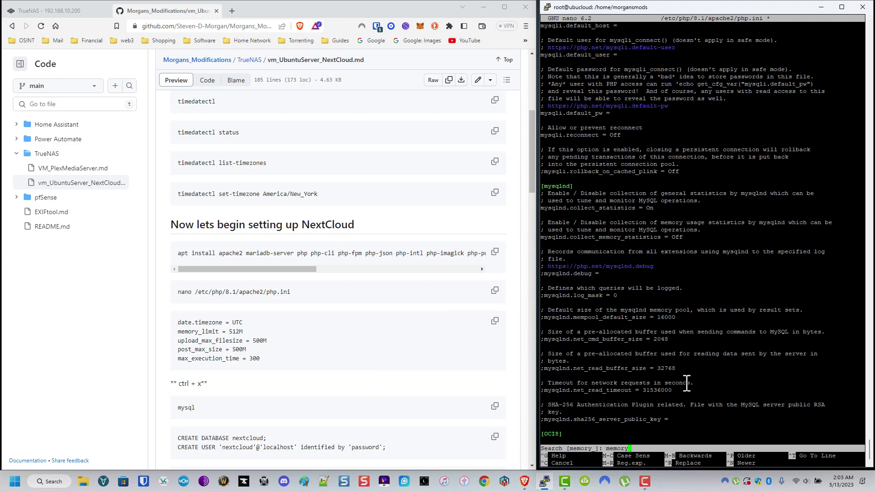
{"action": "type", "text": " limit"}
{"action": "key", "text": "Return"}
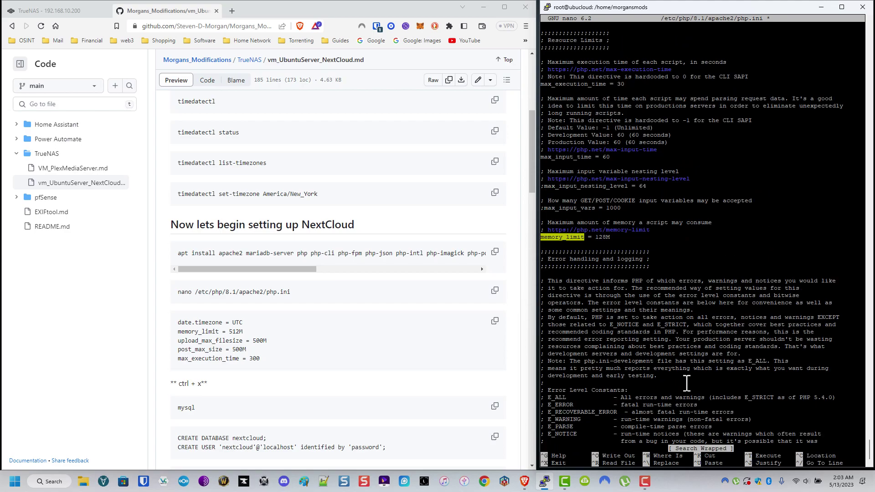
{"action": "key", "text": "Right"}
{"action": "key", "text": "Right"}
{"action": "key", "text": "Right"}
{"action": "key", "text": "Right"}
{"action": "key", "text": "Right"}
{"action": "key", "text": "Right"}
{"action": "key", "text": "Right"}
{"action": "key", "text": "Right"}
{"action": "key", "text": "Right"}
{"action": "key", "text": "Right"}
{"action": "key", "text": "Right"}
{"action": "key", "text": "Right"}
{"action": "key", "text": "Right"}
{"action": "key", "text": "Right"}
{"action": "key", "text": "Right"}
{"action": "key", "text": "Right"}
{"action": "key", "text": "Right"}
{"action": "key", "text": "BackSpace"}
{"action": "key", "text": "BackSpace"}
{"action": "key", "text": "Delete"}
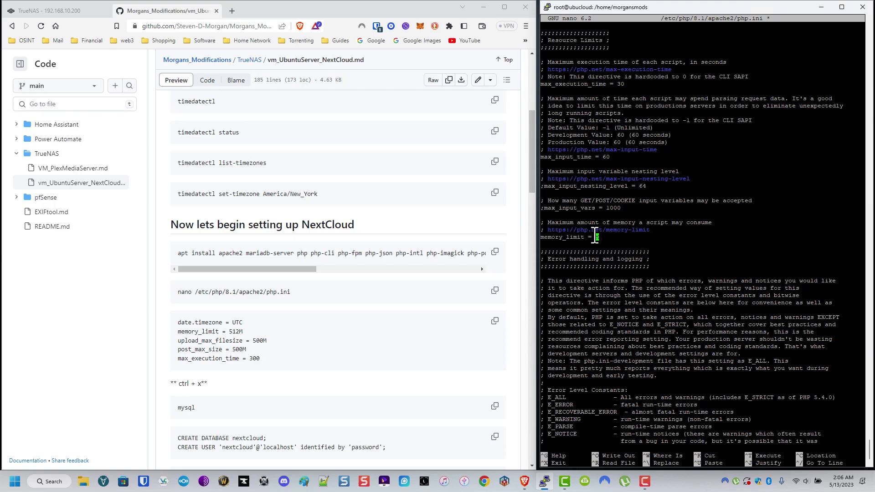
{"action": "type", "text": "512"}
{"action": "key", "text": "ctrl+w"}
{"action": "type", "text": "upload_m"}
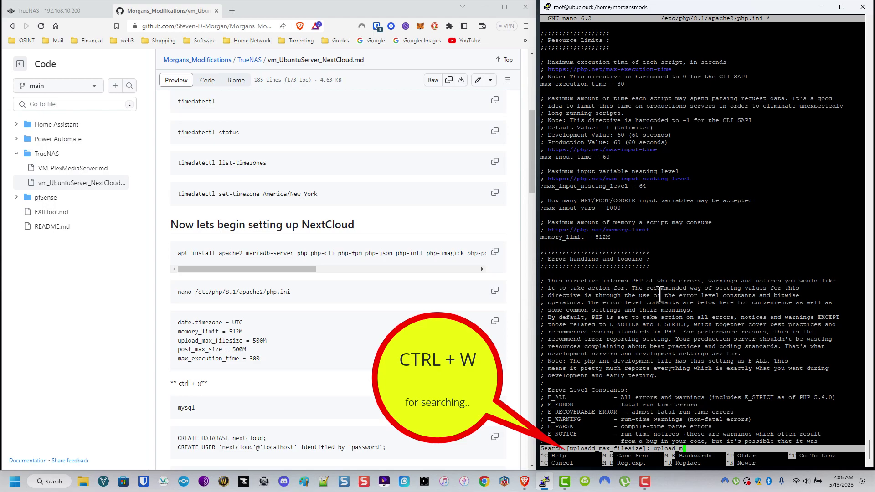
{"action": "type", "text": "ax_file"}
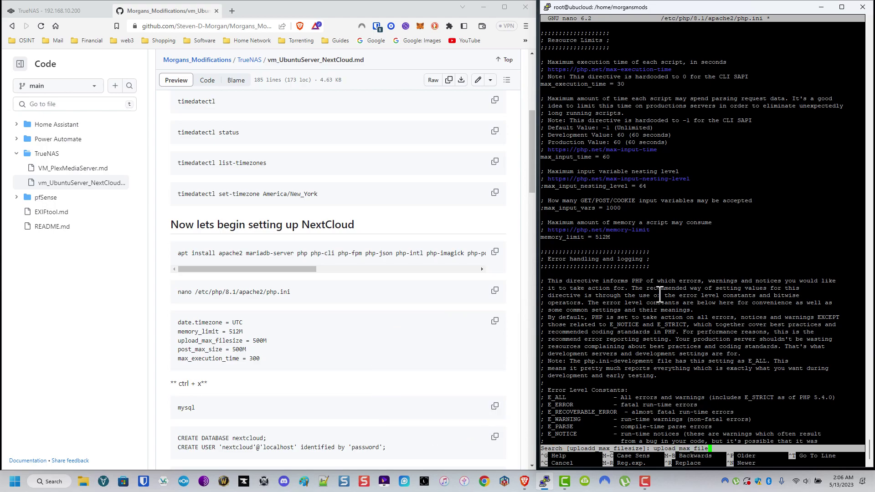
{"action": "type", "text": "size"}
Step: Set upload_max_filesize to 100G and max_file_uploads to 50 in php.ini
{"action": "key", "text": "Return"}
{"action": "key", "text": "Right"}
{"action": "key", "text": "Right"}
{"action": "key", "text": "Right"}
{"action": "key", "text": "Right"}
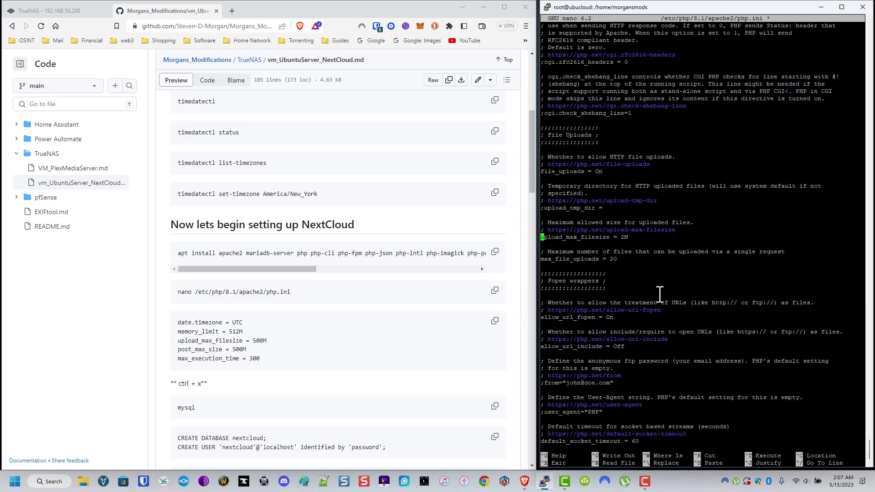
{"action": "key", "text": "Right"}
{"action": "key", "text": "Right"}
{"action": "key", "text": "Right"}
{"action": "key", "text": "Right"}
{"action": "key", "text": "Right"}
{"action": "key", "text": "Right"}
{"action": "key", "text": "Right"}
{"action": "key", "text": "Right"}
{"action": "key", "text": "Right"}
{"action": "key", "text": "Right"}
{"action": "key", "text": "Right"}
{"action": "key", "text": "Right"}
{"action": "key", "text": "Right"}
{"action": "key", "text": "Right"}
{"action": "key", "text": "Right"}
{"action": "key", "text": "Right"}
{"action": "key", "text": "Right"}
{"action": "key", "text": "Right"}
{"action": "key", "text": "Right"}
{"action": "left_click", "coordinate": [244, 114]}
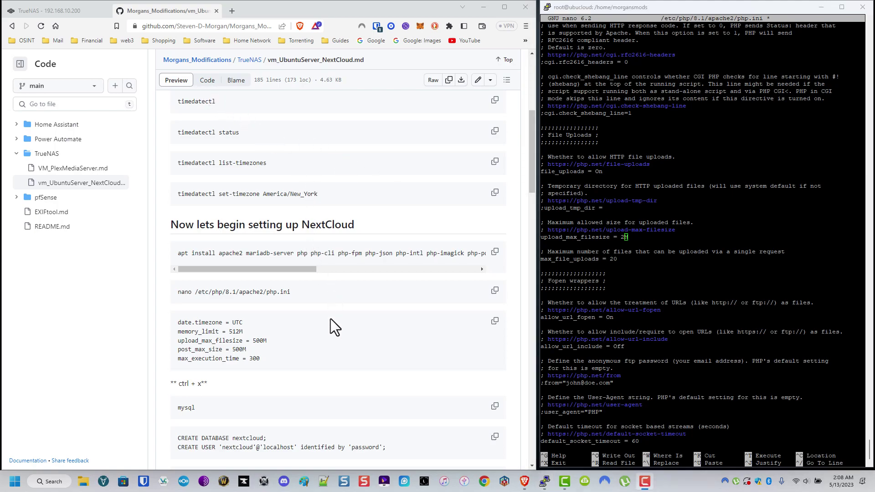
{"action": "left_click", "coordinate": [641, 229]}
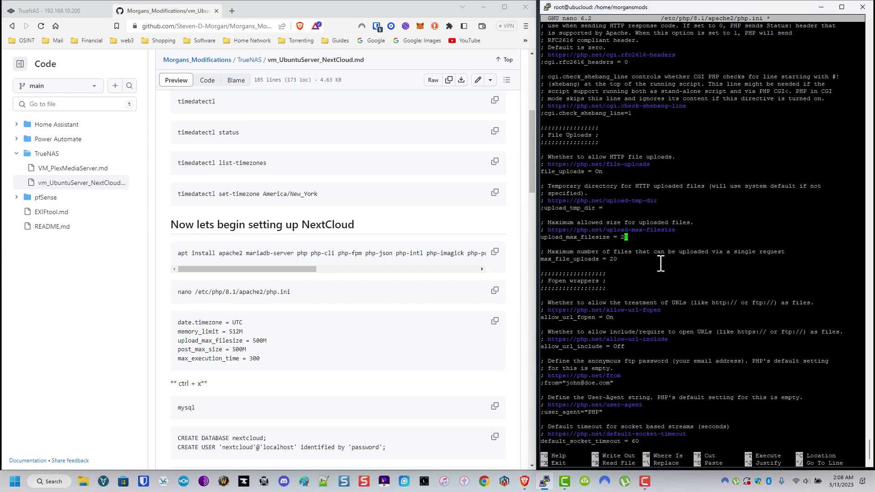
{"action": "key", "text": "BackSpace"}
{"action": "key", "text": "Delete"}
{"action": "type", "text": "100G"}
{"action": "key", "text": "Down"}
{"action": "key", "text": "Down"}
{"action": "key", "text": "Down"}
{"action": "key", "text": "BackSpace"}
{"action": "key", "text": "BackSpace"}
{"action": "type", "text": "50"}
Step: Find post_max_size in php.ini and set it to 100G
{"action": "key", "text": "ctrl+w"}
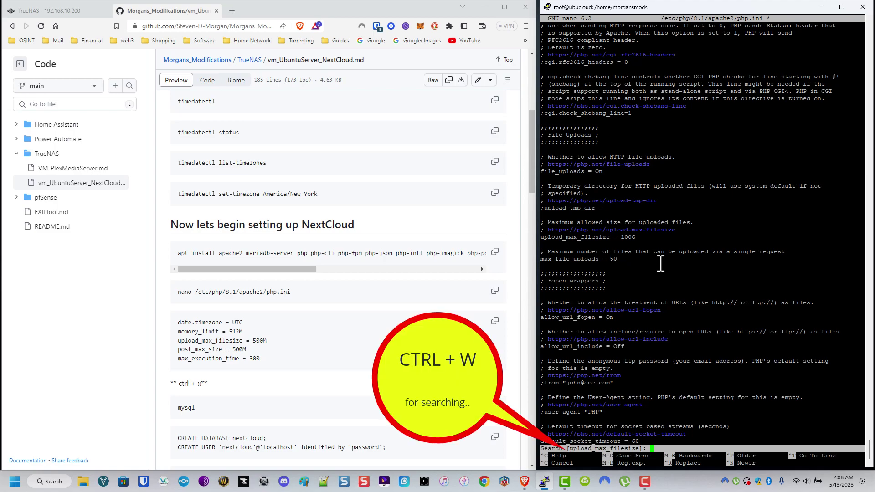
{"action": "type", "text": "POSY"}
{"action": "key", "text": "BackSpace"}
{"action": "key", "text": "BackSpace"}
{"action": "key", "text": "BackSpace"}
{"action": "key", "text": "BackSpace"}
{"action": "key", "text": "Caps_Lock"}
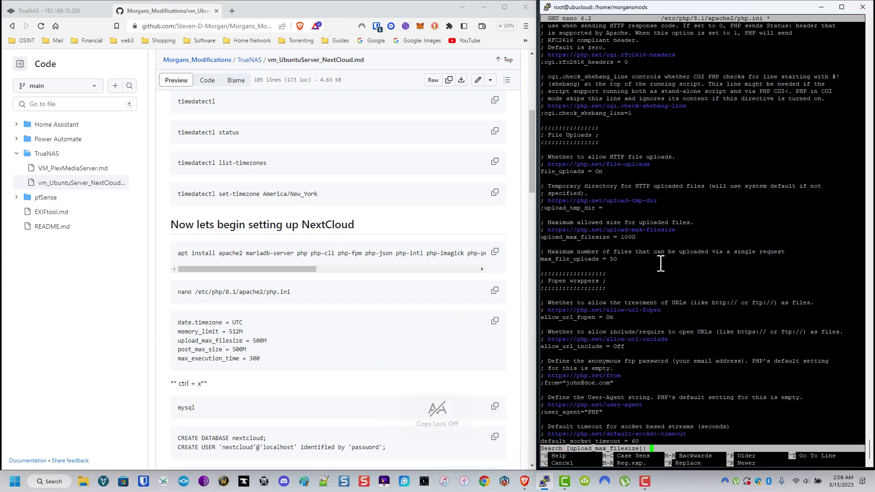
{"action": "type", "text": "post a"}
{"action": "key", "text": "BackSpace"}
{"action": "key", "text": "BackSpace"}
{"action": "type", "text": "_max"}
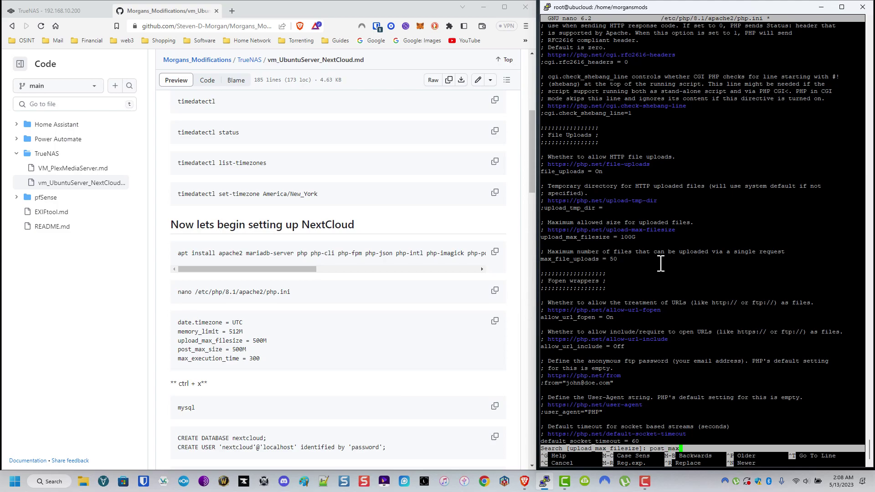
{"action": "type", "text": "_size"}
{"action": "key", "text": "Return"}
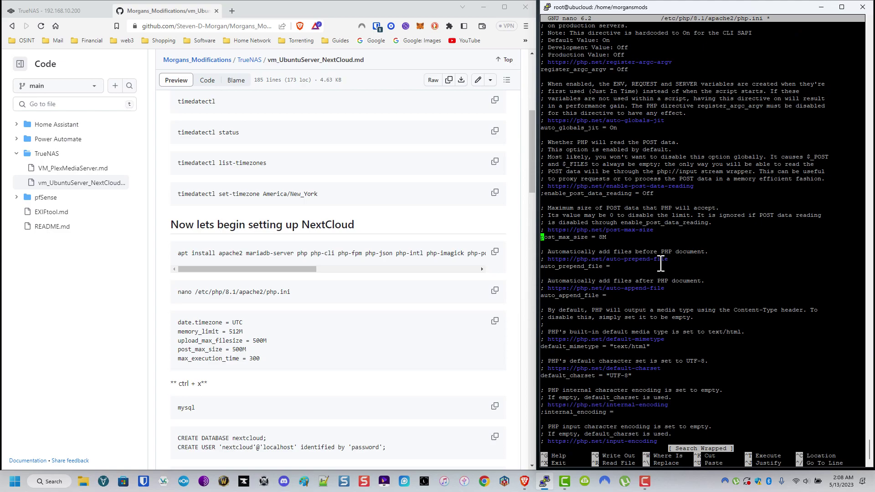
{"action": "key", "text": "Right"}
{"action": "key", "text": "Right"}
{"action": "key", "text": "Right"}
{"action": "key", "text": "Right"}
{"action": "key", "text": "Right"}
{"action": "key", "text": "Right"}
{"action": "key", "text": "Right"}
{"action": "key", "text": "Right"}
{"action": "key", "text": "Right"}
{"action": "key", "text": "Right"}
{"action": "key", "text": "Right"}
{"action": "key", "text": "Right"}
{"action": "key", "text": "Right"}
{"action": "key", "text": "Right"}
{"action": "key", "text": "Right"}
{"action": "key", "text": "Right"}
{"action": "left_click", "coordinate": [604, 250]}
{"action": "type", "text": "100"}
{"action": "key", "text": "Right"}
{"action": "key", "text": "Right"}
{"action": "key", "text": "BackSpace"}
{"action": "key", "text": "BackSpace"}
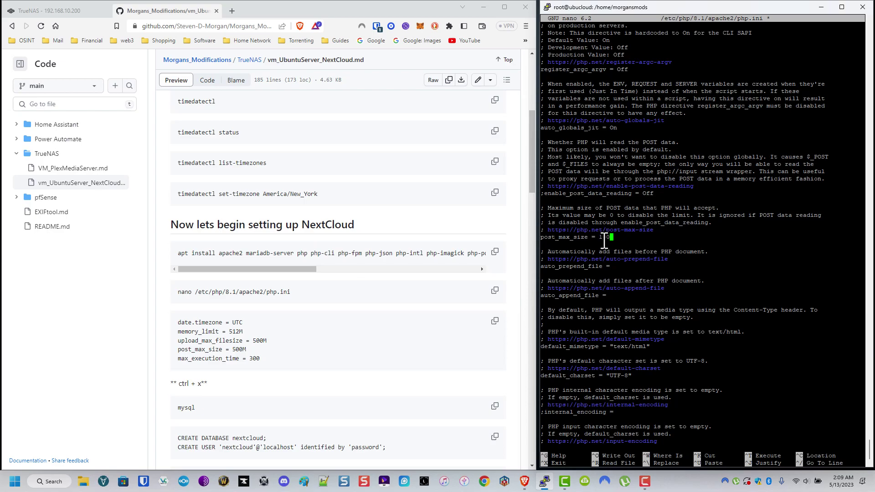
{"action": "key", "text": "Caps_Lock"}
{"action": "type", "text": "G"}
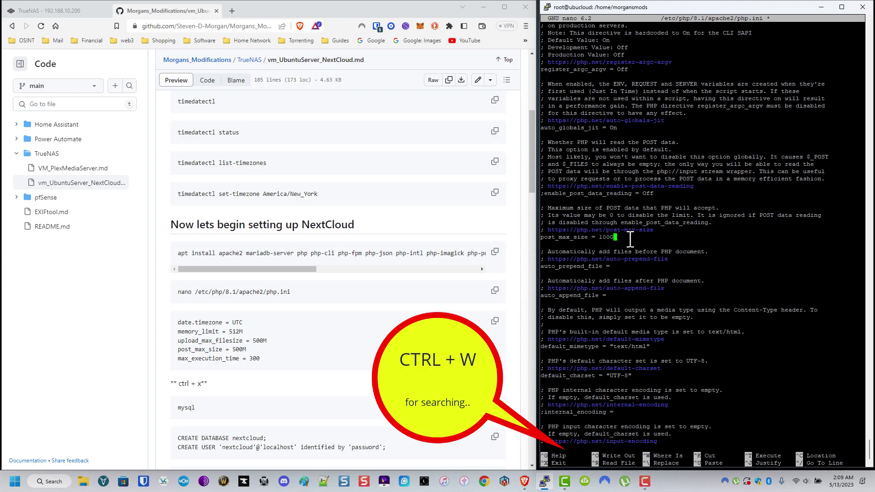
{"action": "key", "text": "ctrl+w"}
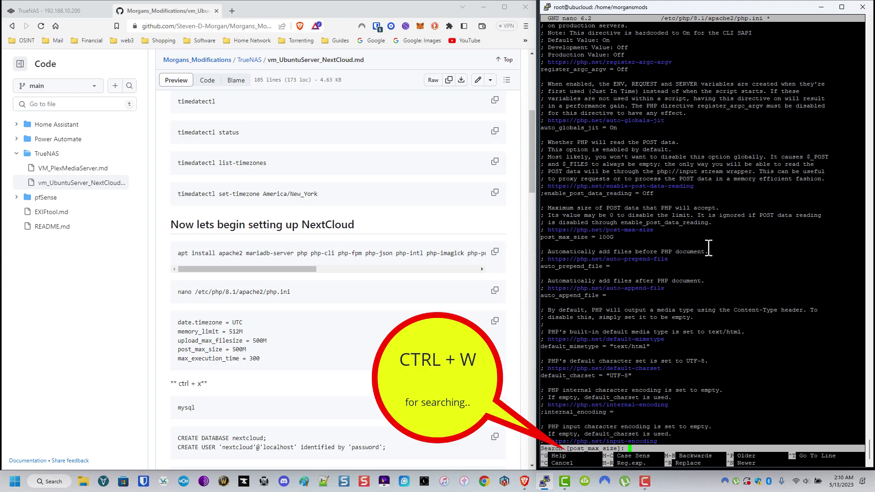
{"action": "type", "text": "max execution"}
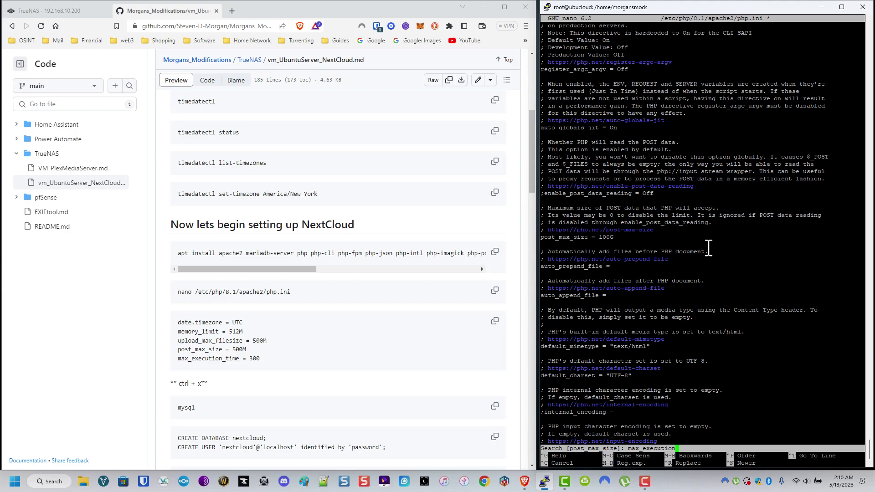
{"action": "type", "text": "_time"}
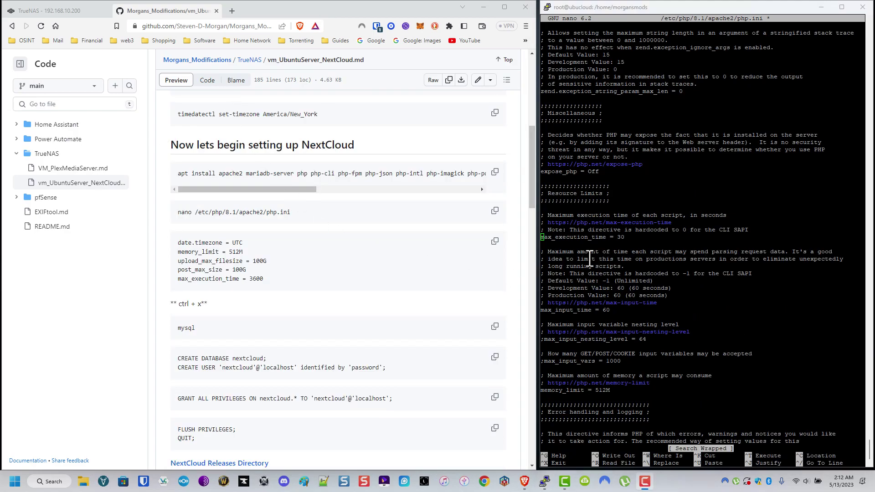
Step: Change max_execution_time to 3600, then save php.ini and exit nano
{"action": "left_click", "coordinate": [611, 238]}
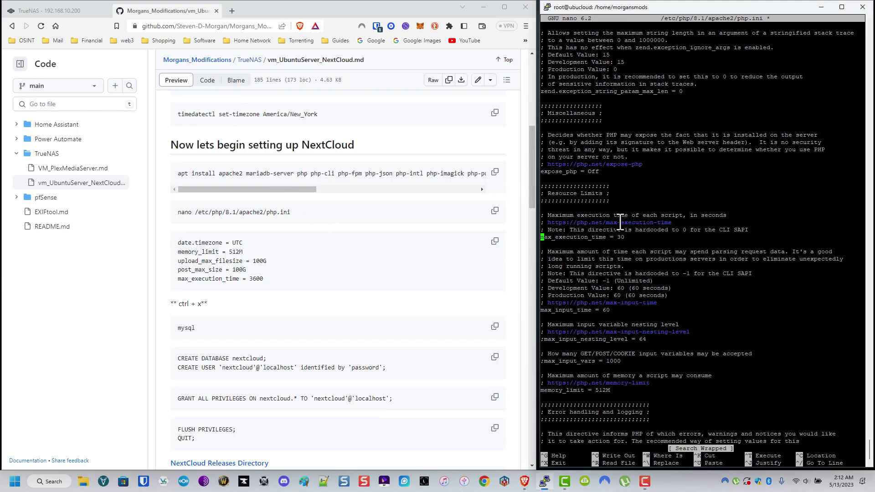
{"action": "key", "text": "Right"}
{"action": "key", "text": "Right"}
{"action": "key", "text": "Right"}
{"action": "key", "text": "Right"}
{"action": "key", "text": "Right"}
{"action": "key", "text": "Right"}
{"action": "key", "text": "Right"}
{"action": "key", "text": "Right"}
{"action": "key", "text": "Right"}
{"action": "key", "text": "Right"}
{"action": "key", "text": "Right"}
{"action": "key", "text": "Right"}
{"action": "key", "text": "Right"}
{"action": "key", "text": "Right"}
{"action": "key", "text": "Right"}
{"action": "key", "text": "Right"}
{"action": "key", "text": "Right"}
{"action": "key", "text": "Right"}
{"action": "key", "text": "Right"}
{"action": "key", "text": "Right"}
{"action": "key", "text": "BackSpace"}
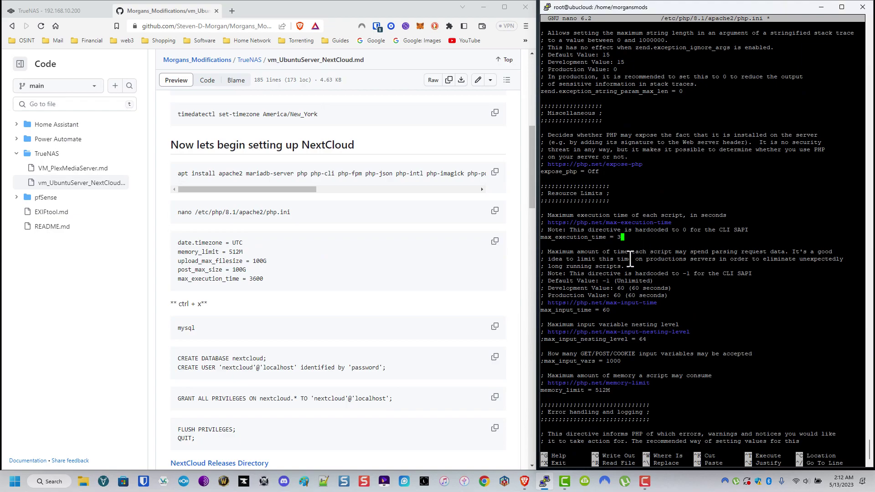
{"action": "type", "text": "600"}
{"action": "key", "text": "ctrl+x"}
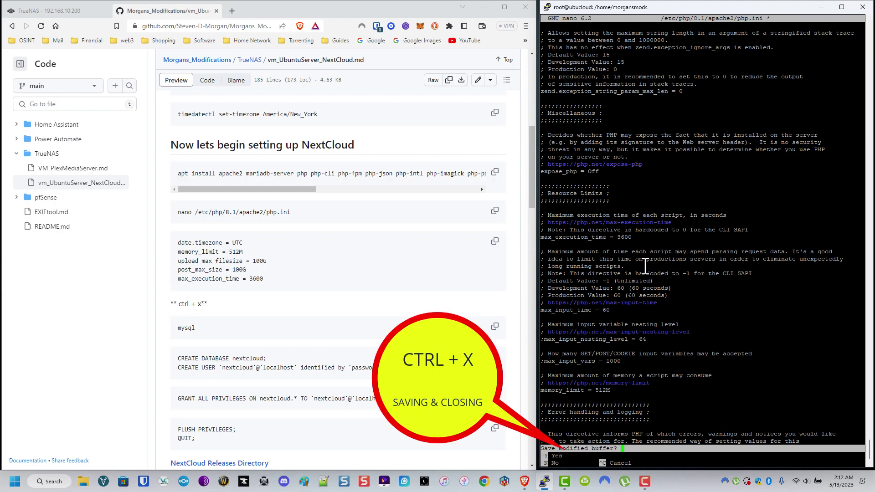
{"action": "key", "text": "y"}
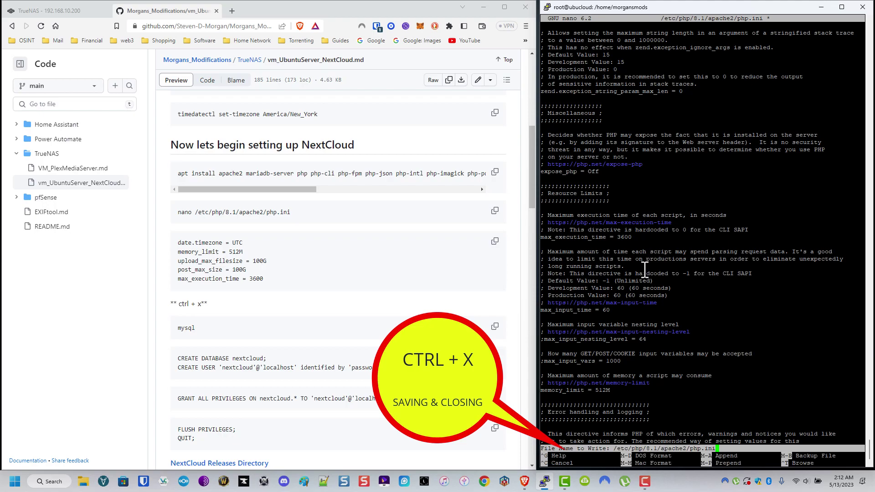
{"action": "key", "text": "Return"}
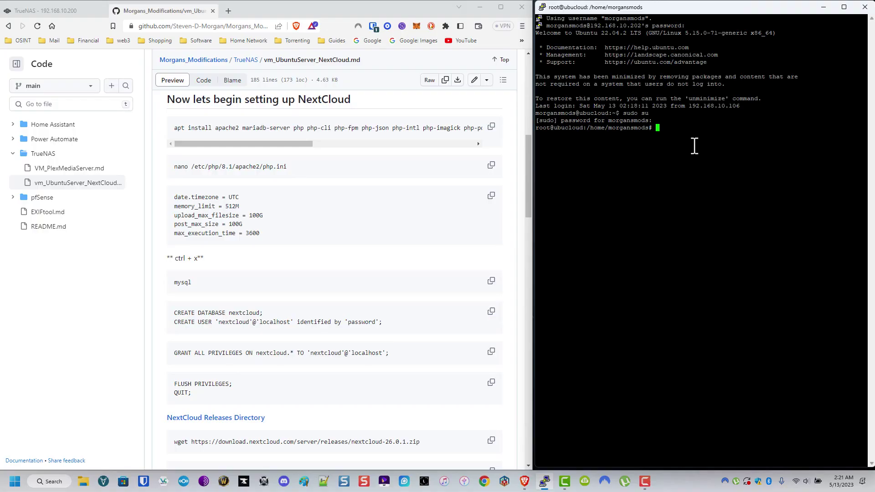
Step: Start the MariaDB monitor and create the nextcloud database and nextcloud@localhost user
{"action": "type", "text": "mysql"}
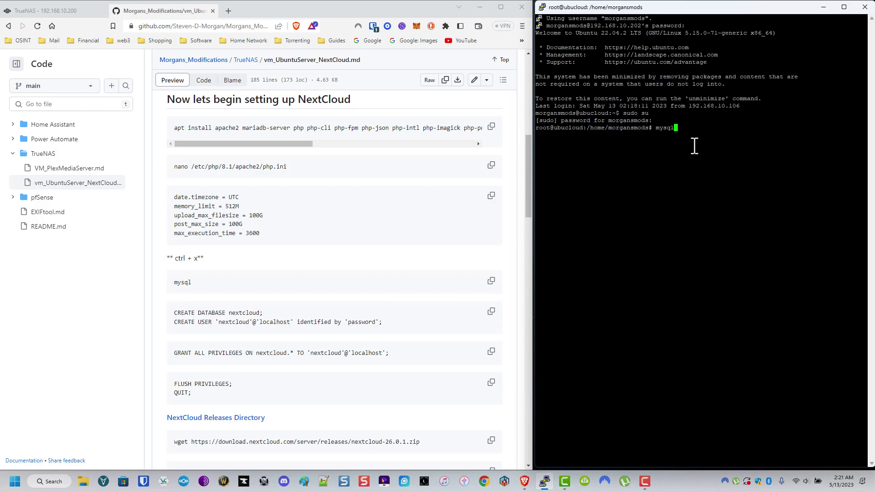
{"action": "key", "text": "Return"}
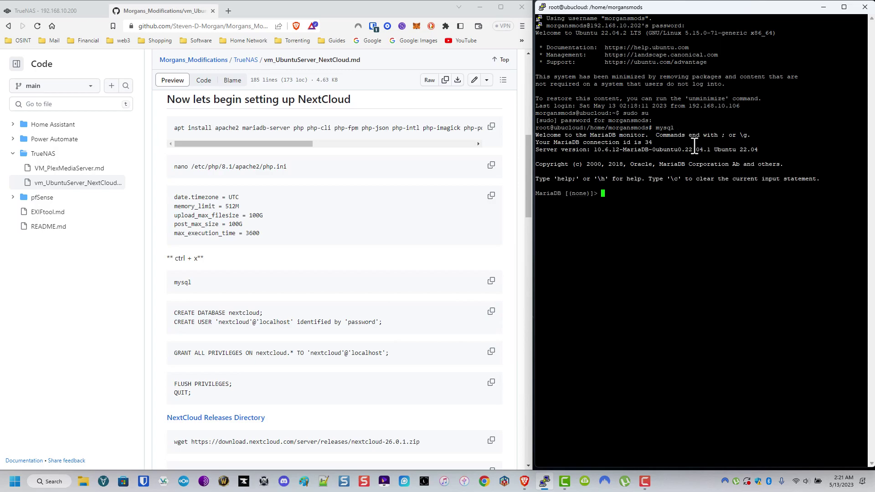
{"action": "left_click", "coordinate": [457, 313]}
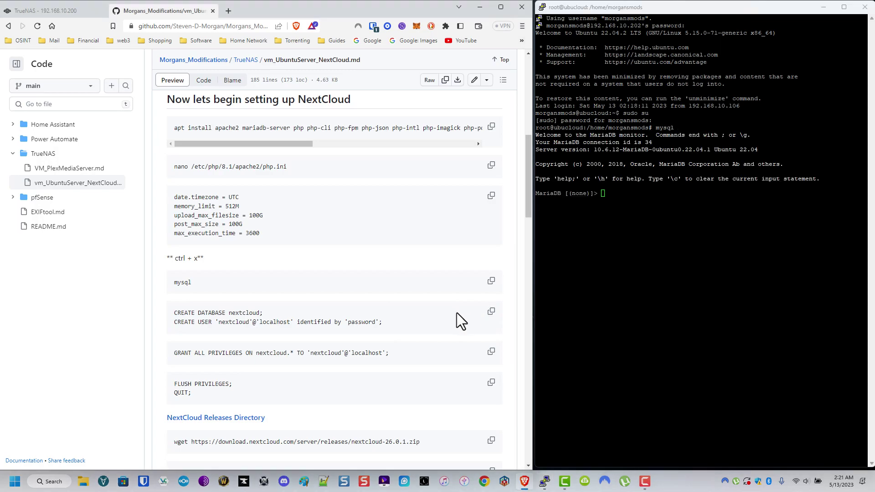
{"action": "left_click", "coordinate": [491, 313]}
{"action": "left_click", "coordinate": [635, 211]}
{"action": "right_click", "coordinate": [637, 207]}
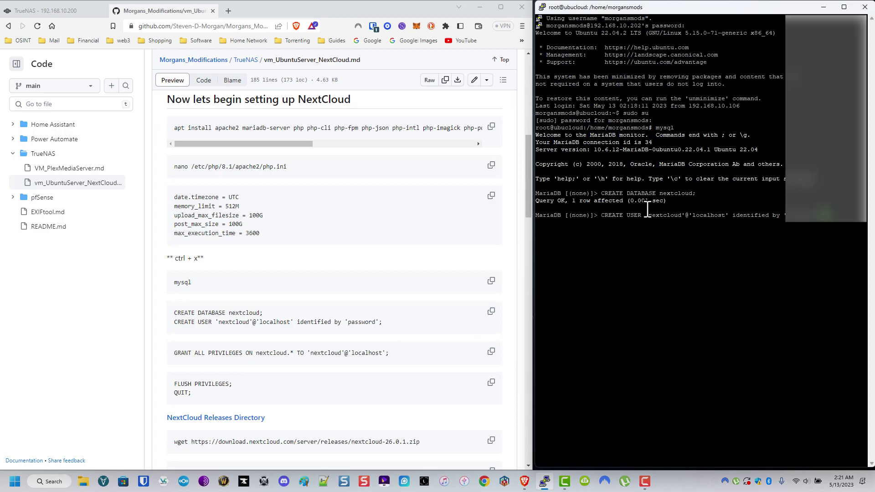
{"action": "key", "text": "Return"}
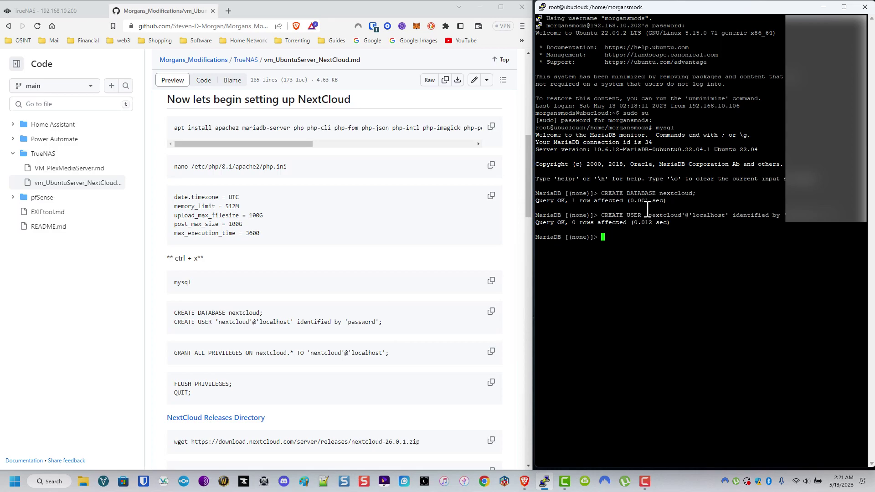
Step: Grant the nextcloud user all privileges on nextcloud, then paste FLUSH PRIVILEGES and QUIT
{"action": "left_click", "coordinate": [491, 352]}
{"action": "left_click", "coordinate": [641, 248]}
{"action": "right_click", "coordinate": [641, 249]}
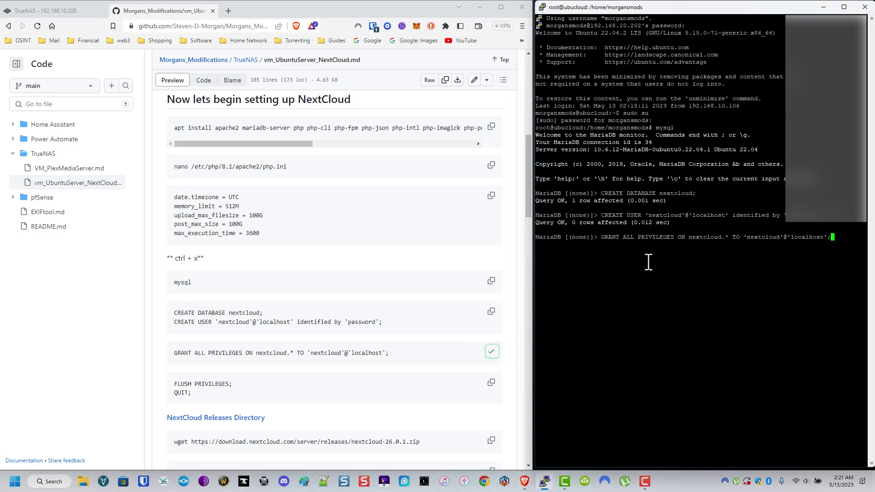
{"action": "key", "text": "Return"}
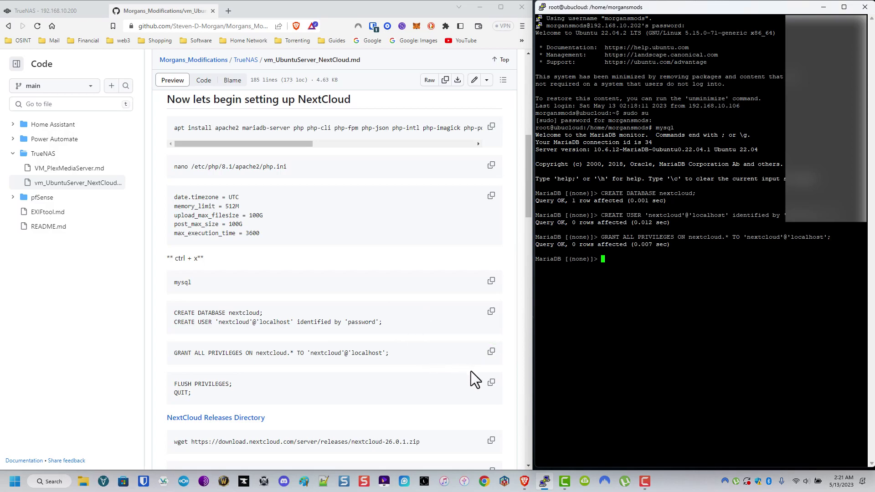
{"action": "left_click", "coordinate": [491, 382]}
{"action": "right_click", "coordinate": [648, 267]}
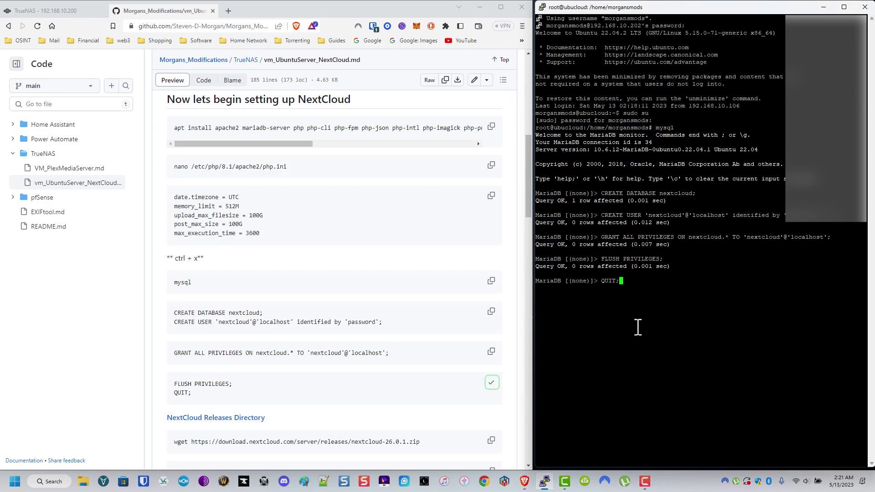
Step: Exit MariaDB and wget the NextCloud 26.0.1 zip archive
{"action": "key", "text": "Return"}
{"action": "scroll", "coordinate": [411, 339], "scroll_direction": "down", "scroll_amount": 3}
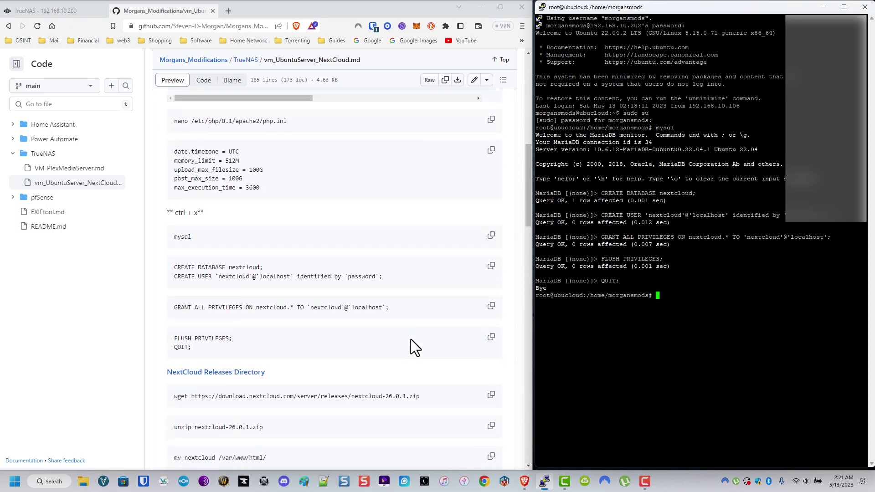
{"action": "left_click", "coordinate": [491, 304]}
{"action": "right_click", "coordinate": [688, 295]}
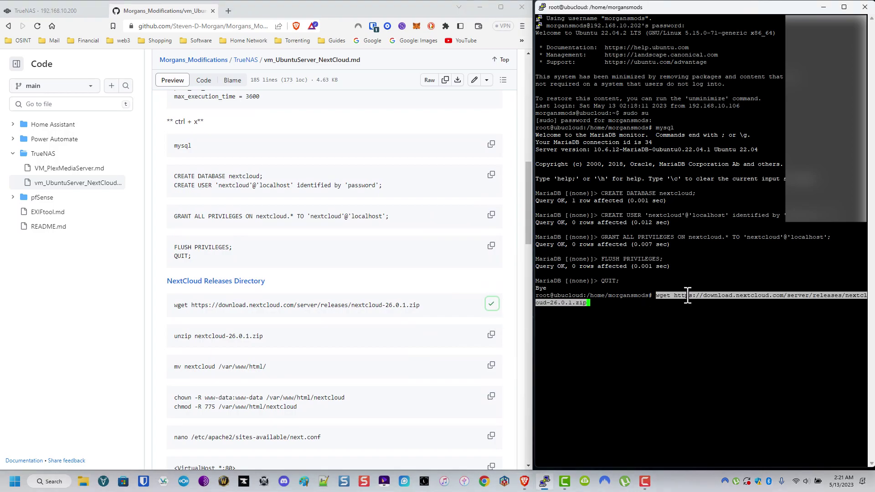
{"action": "key", "text": "Return"}
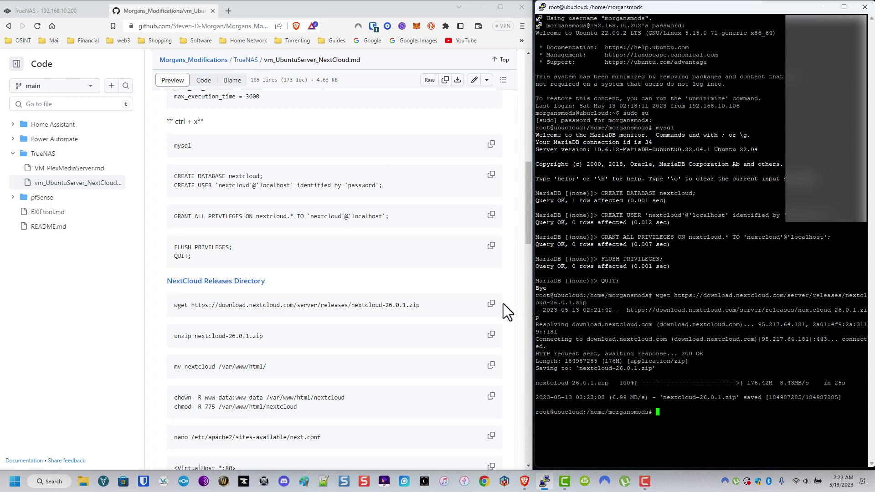
Step: Install the missing unzip package with apt-get and extract the NextCloud archive
{"action": "left_click", "coordinate": [491, 334]}
{"action": "right_click", "coordinate": [685, 401]}
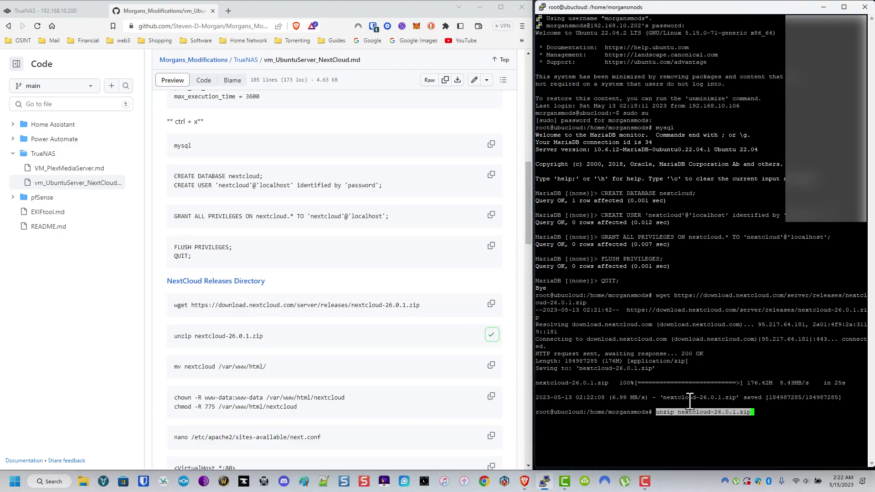
{"action": "key", "text": "Return"}
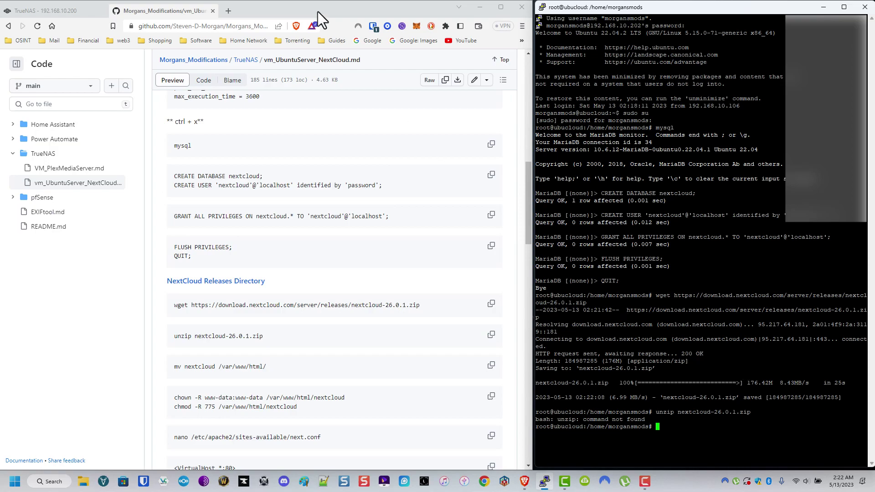
{"action": "type", "text": "apt-get install unzip"}
{"action": "key", "text": "Return"}
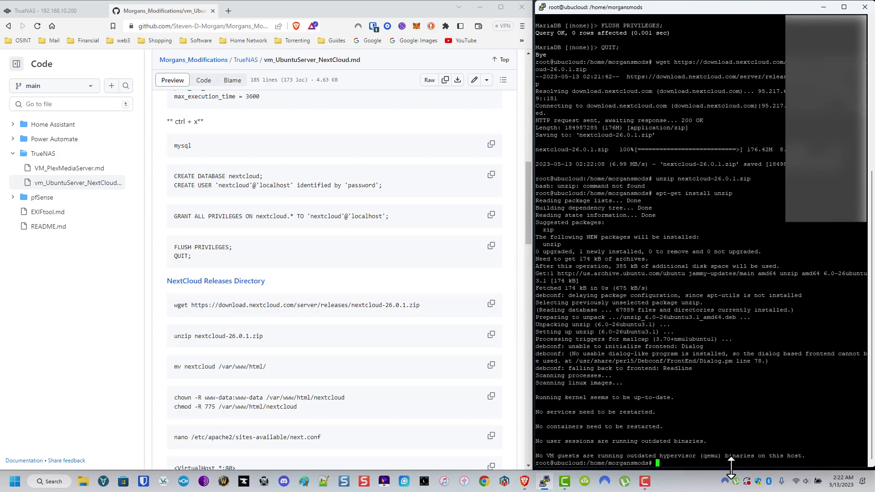
{"action": "key", "text": "Up"}
{"action": "key", "text": "Up"}
{"action": "key", "text": "Return"}
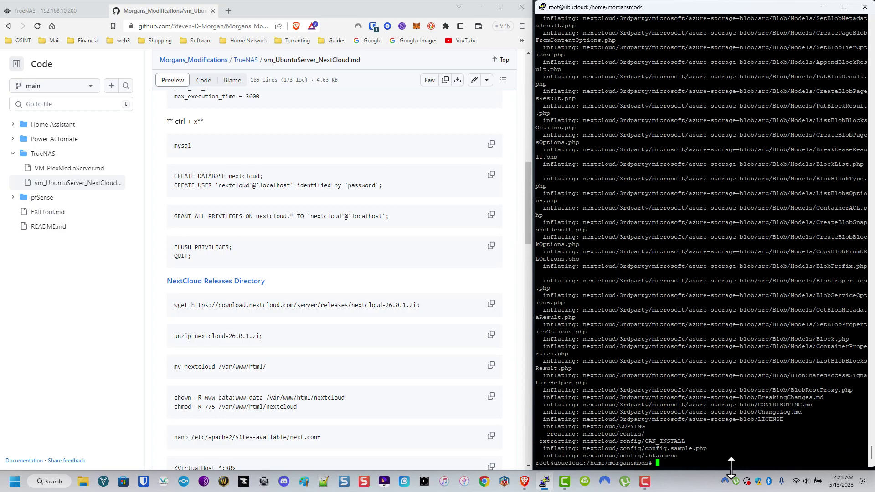
Step: Move nextcloud into /var/www/html/ and give it www-data ownership with chmod 775
{"action": "left_click", "coordinate": [491, 365]}
{"action": "right_click", "coordinate": [730, 437]}
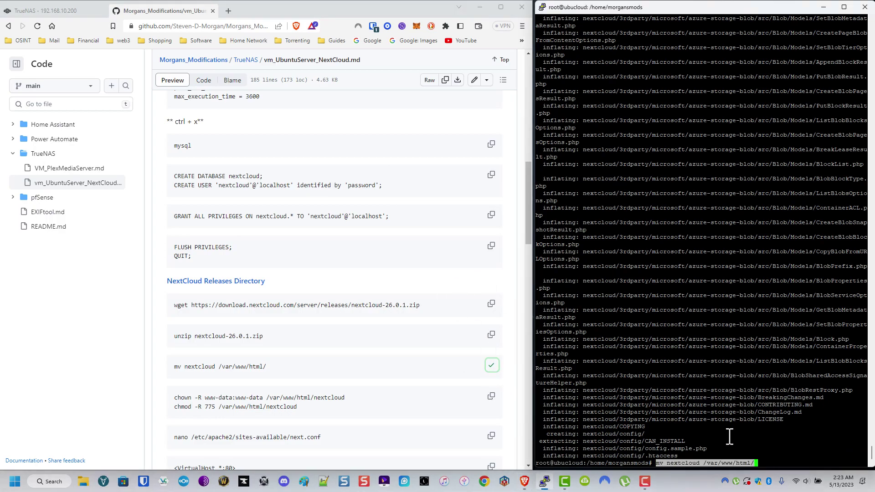
{"action": "key", "text": "Return"}
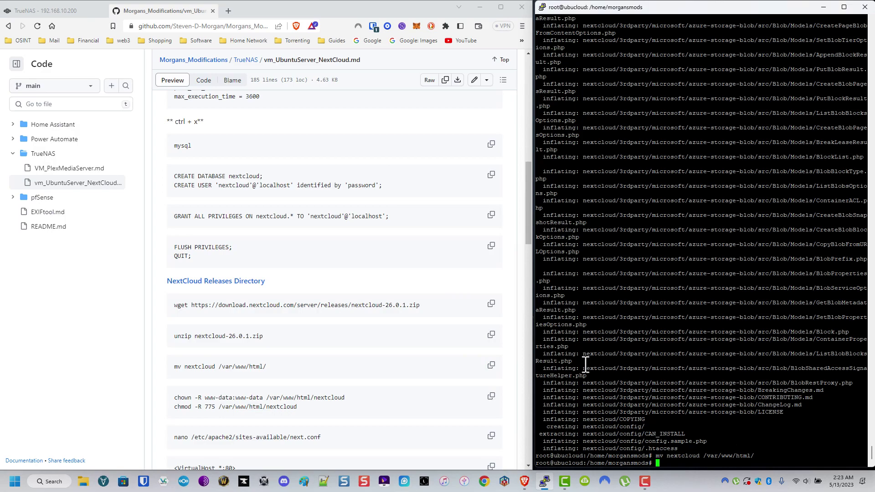
{"action": "left_click", "coordinate": [492, 396]}
{"action": "scroll", "coordinate": [425, 379], "scroll_direction": "down", "scroll_amount": 1}
{"action": "scroll", "coordinate": [426, 379], "scroll_direction": "down", "scroll_amount": 3}
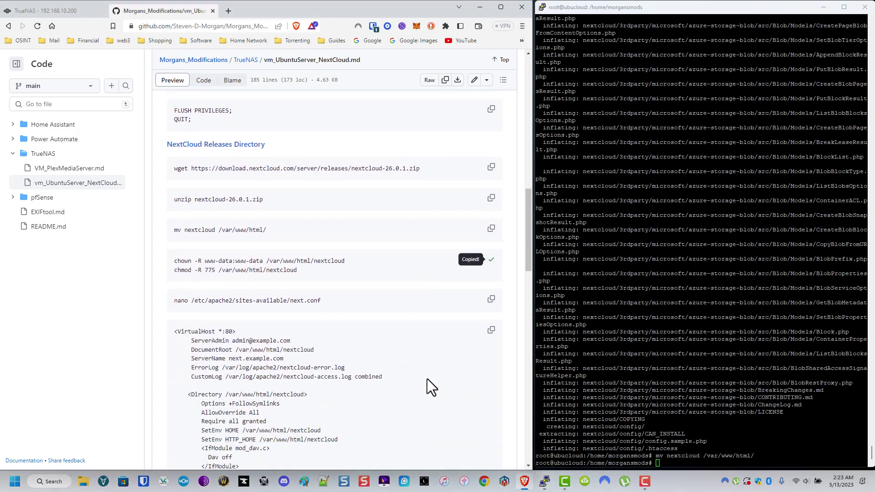
{"action": "left_click", "coordinate": [763, 435]}
{"action": "right_click", "coordinate": [762, 435]}
{"action": "key", "text": "Return"}
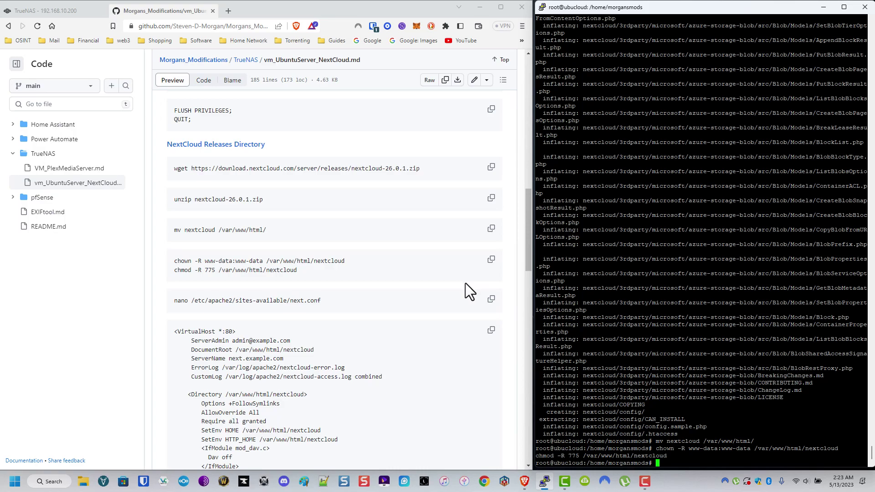
{"action": "left_click", "coordinate": [490, 300]}
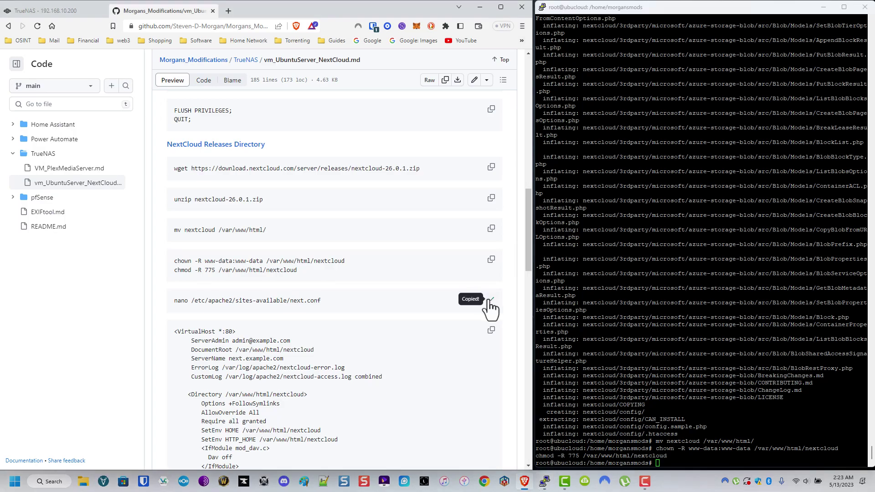
Step: Open /etc/apache2/sites-available/next.conf in nano and paste the VirtualHost *:80 block
{"action": "right_click", "coordinate": [780, 443]}
{"action": "key", "text": "Return"}
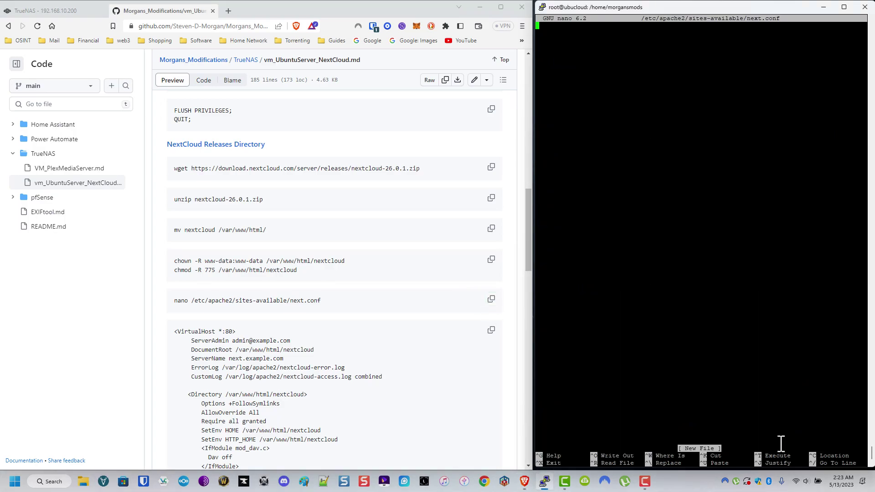
{"action": "scroll", "coordinate": [666, 255], "scroll_direction": "up", "scroll_amount": 10}
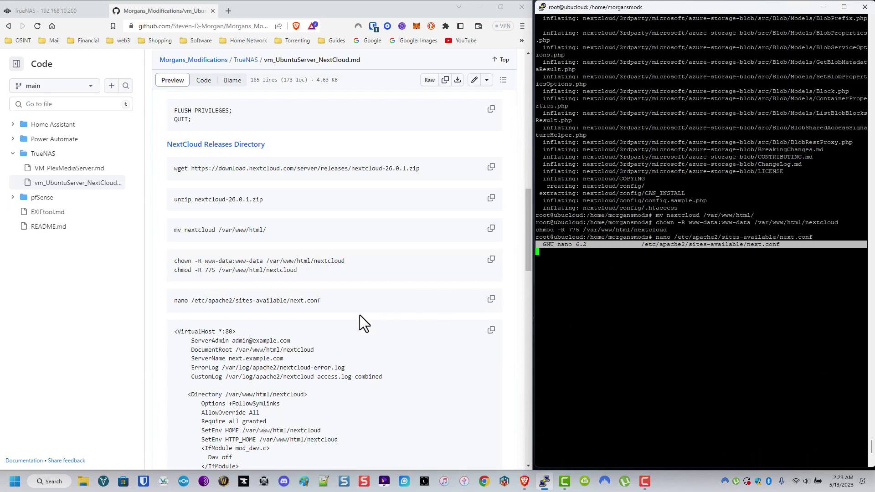
{"action": "left_click", "coordinate": [289, 338]}
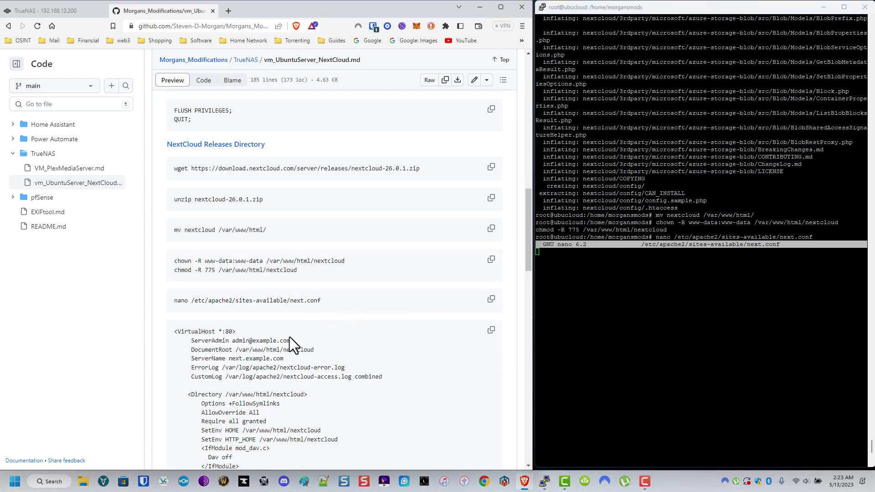
{"action": "scroll", "coordinate": [288, 338], "scroll_direction": "down", "scroll_amount": 1}
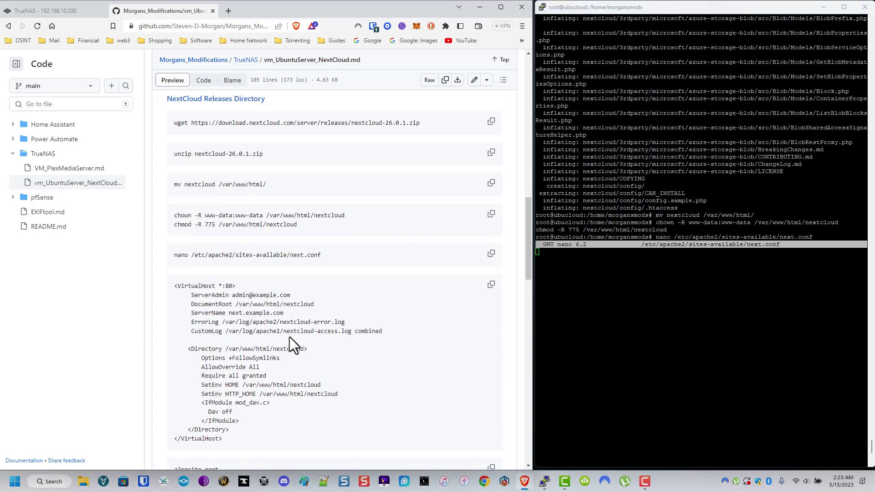
{"action": "left_click_drag", "start_coordinate": [170, 286], "coordinate": [291, 436]}
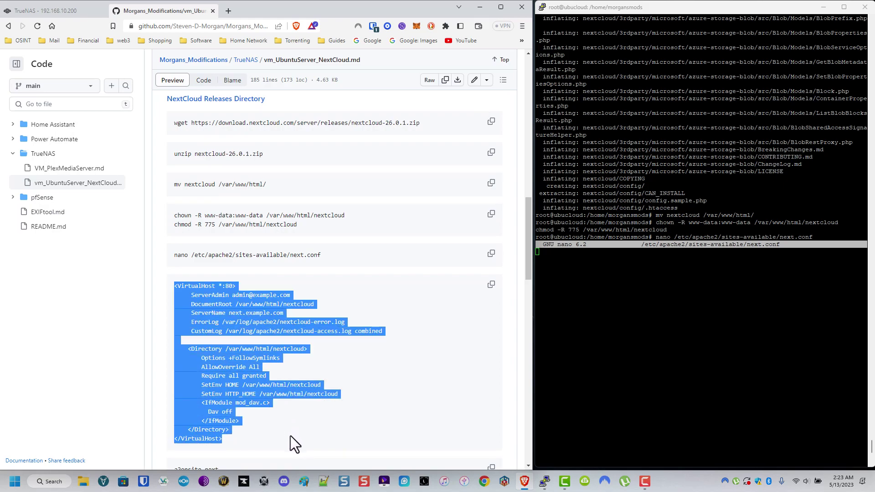
{"action": "scroll", "coordinate": [287, 410], "scroll_direction": "down", "scroll_amount": 1}
{"action": "right_click", "coordinate": [224, 306]}
{"action": "left_click", "coordinate": [265, 316]}
{"action": "left_click", "coordinate": [684, 319]}
{"action": "right_click", "coordinate": [685, 319]}
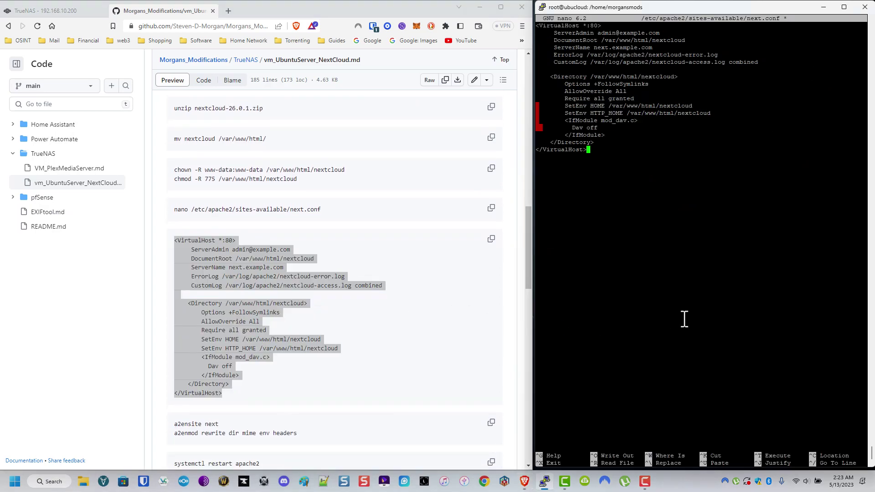
Step: Save next.conf with Ctrl+X, Y and confirm the file name
{"action": "scroll", "coordinate": [685, 319], "scroll_direction": "up", "scroll_amount": 15}
{"action": "scroll", "coordinate": [685, 325], "scroll_direction": "down", "scroll_amount": 5}
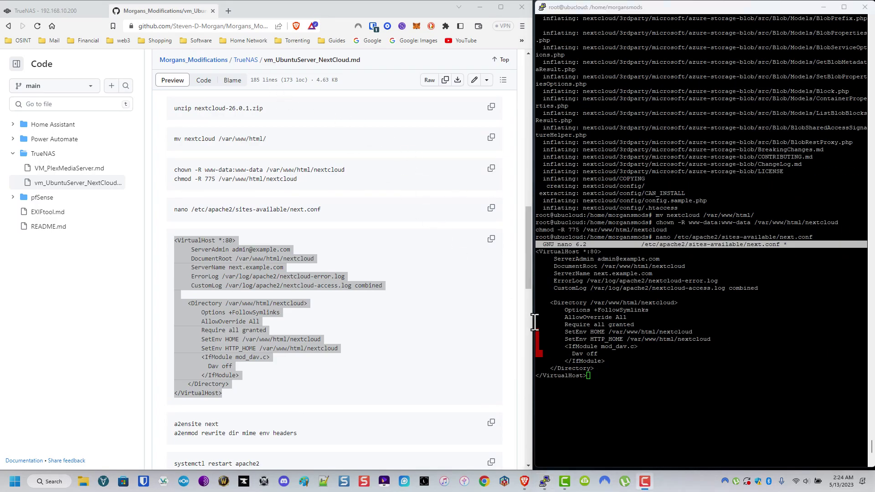
{"action": "key", "text": "ctrl+x"}
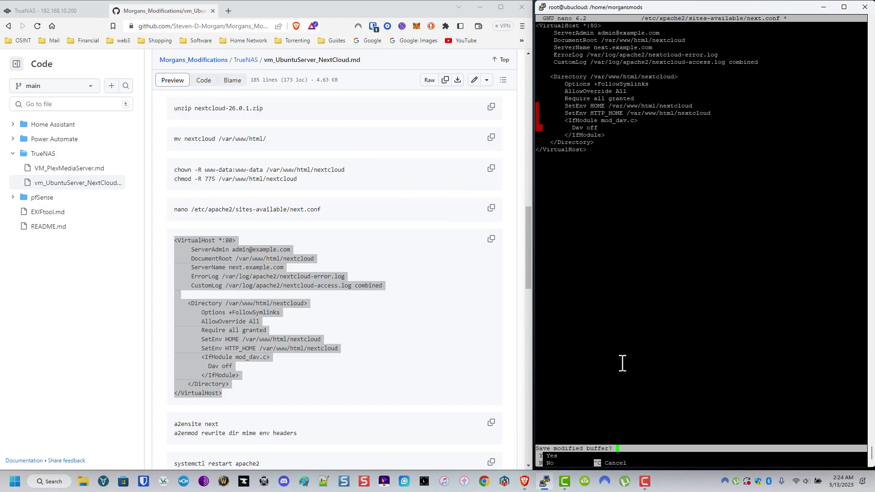
{"action": "key", "text": "y"}
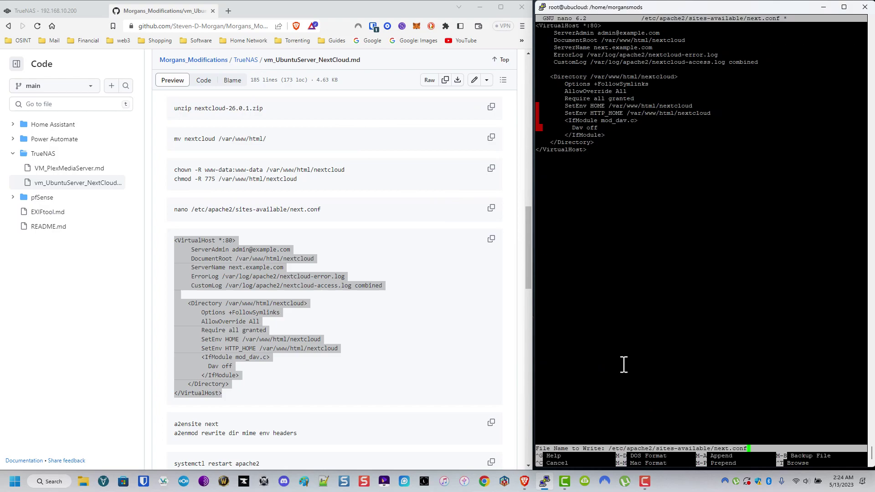
{"action": "key", "text": "Return"}
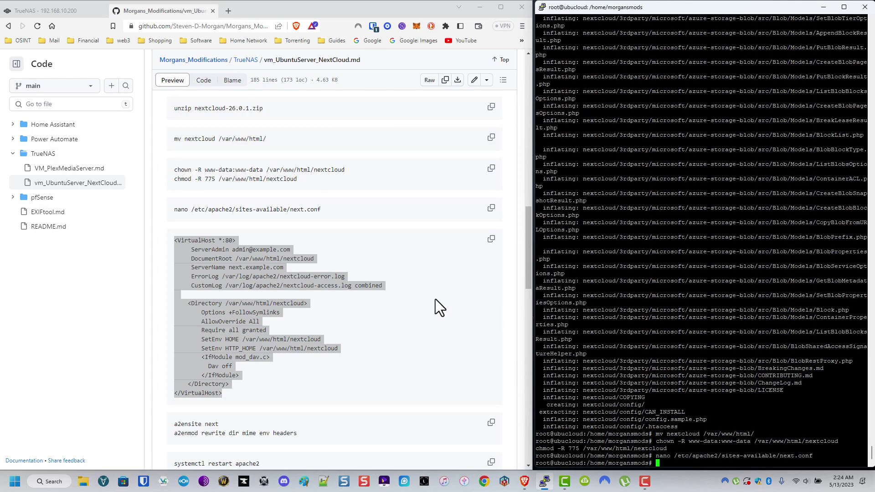
Step: Enable the next site and the rewrite, dir, mime, env and headers modules
{"action": "left_click", "coordinate": [428, 307]}
{"action": "scroll", "coordinate": [412, 326], "scroll_direction": "down", "scroll_amount": 1}
{"action": "left_click", "coordinate": [491, 378]}
{"action": "scroll", "coordinate": [500, 370], "scroll_direction": "down", "scroll_amount": 1}
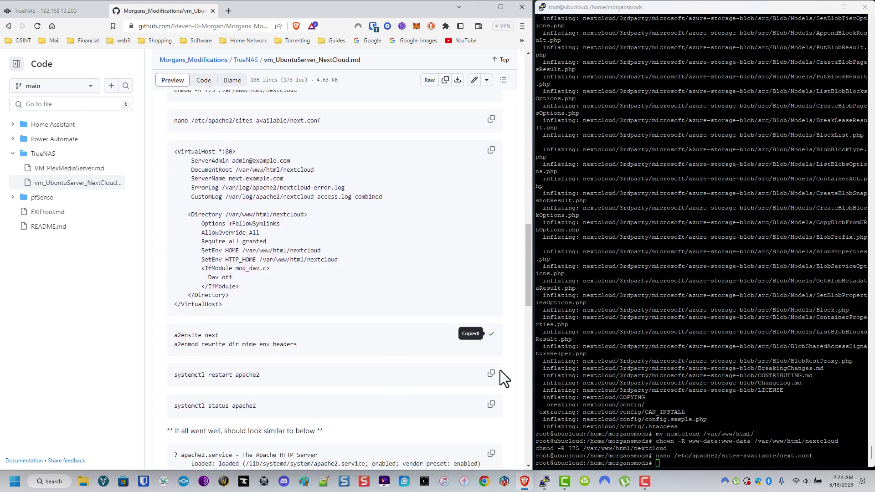
{"action": "left_click", "coordinate": [690, 379]}
{"action": "right_click", "coordinate": [690, 379]}
{"action": "key", "text": "Return"}
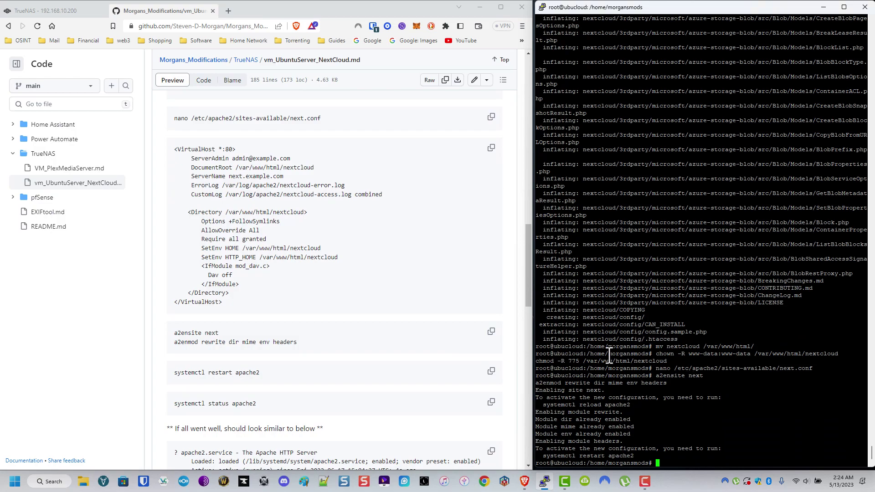
Step: Restart apache2 and check its status with systemctl
{"action": "left_click", "coordinate": [491, 378]}
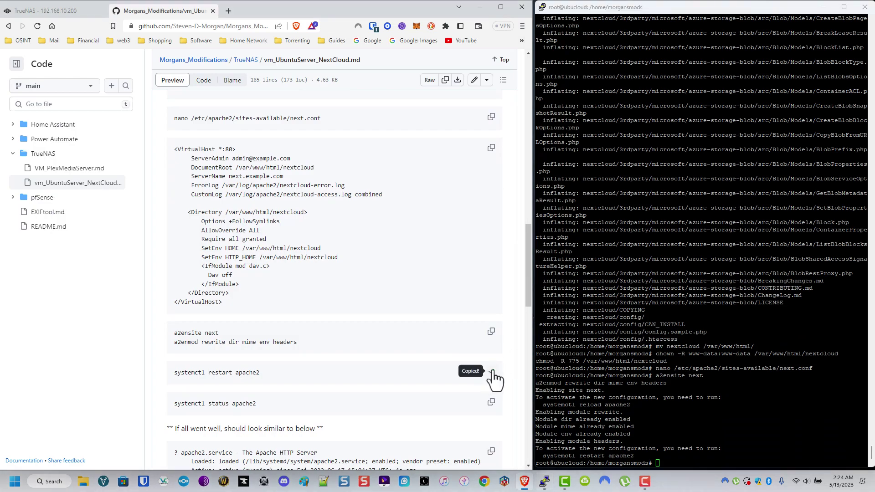
{"action": "left_click", "coordinate": [683, 438]}
{"action": "right_click", "coordinate": [683, 438]}
{"action": "key", "text": "Return"}
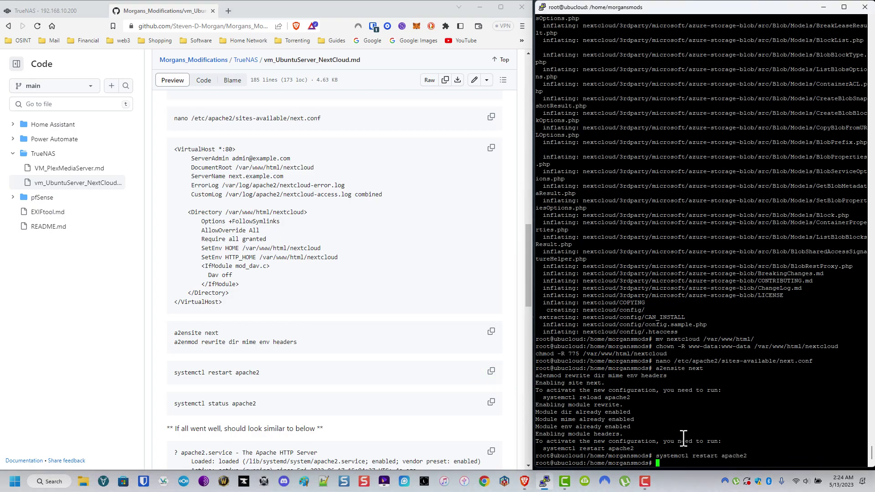
{"action": "left_click", "coordinate": [491, 402]}
{"action": "left_click", "coordinate": [742, 435]}
{"action": "right_click", "coordinate": [743, 436]}
{"action": "key", "text": "Return"}
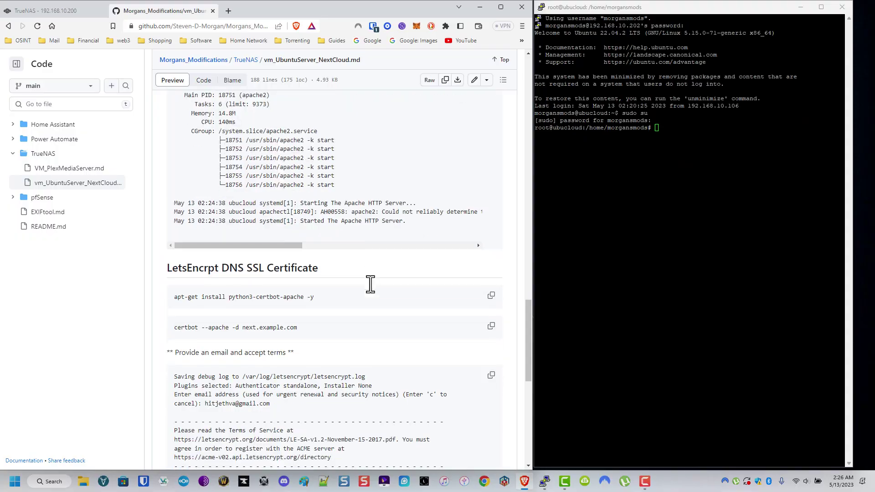
Step: Install python3-certbot-apache and place certbot --apache -d next.example.com at the prompt
{"action": "scroll", "coordinate": [383, 283], "scroll_direction": "down", "scroll_amount": 1}
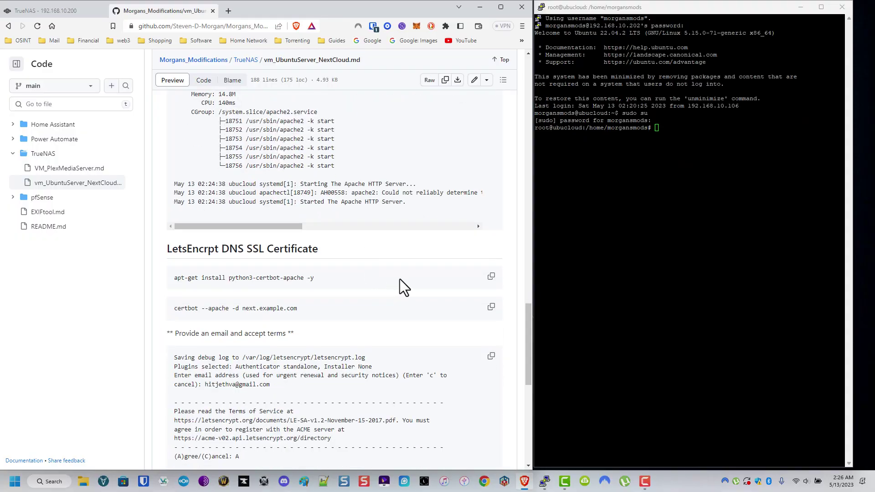
{"action": "left_click", "coordinate": [491, 277]}
{"action": "left_click", "coordinate": [773, 170]}
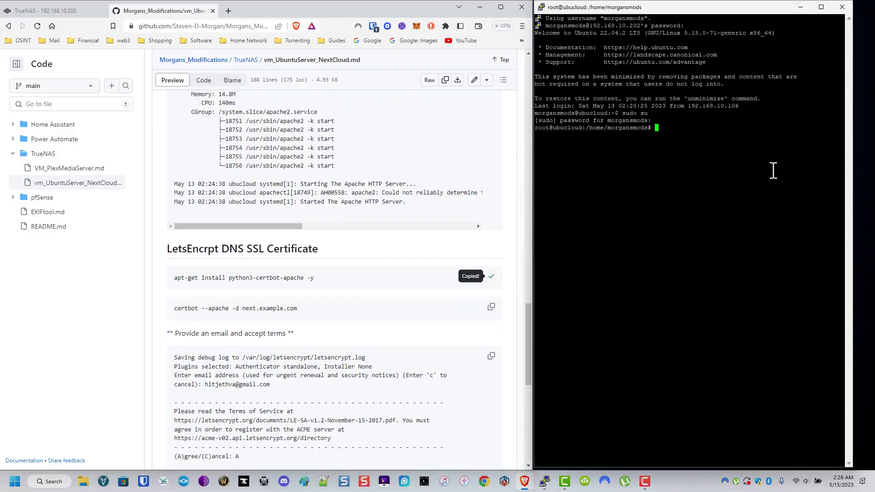
{"action": "right_click", "coordinate": [715, 144]}
{"action": "key", "text": "Return"}
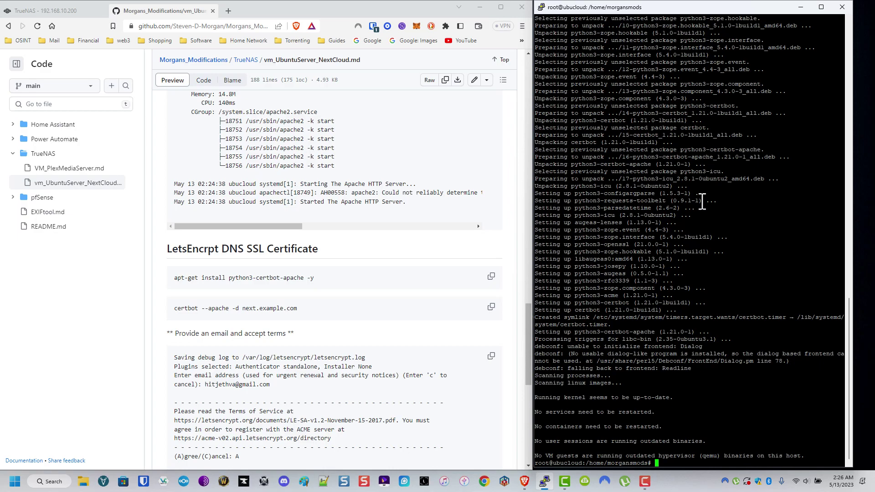
{"action": "left_click", "coordinate": [492, 308]}
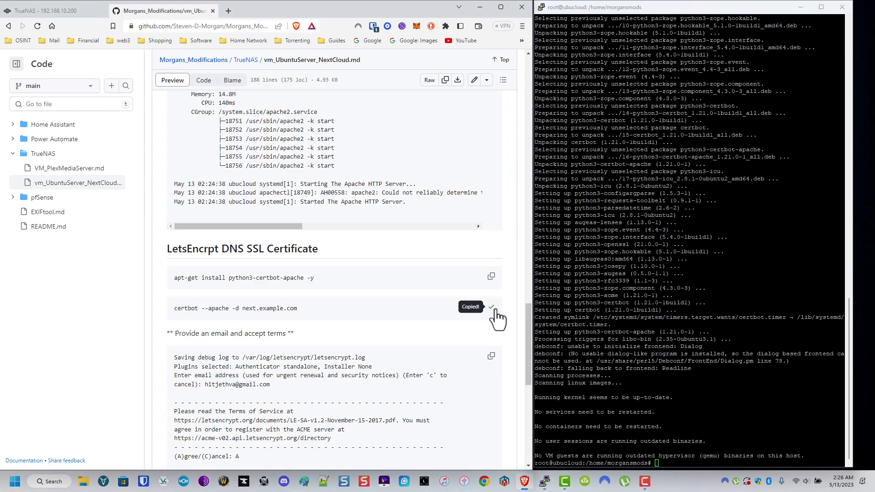
{"action": "right_click", "coordinate": [710, 422]}
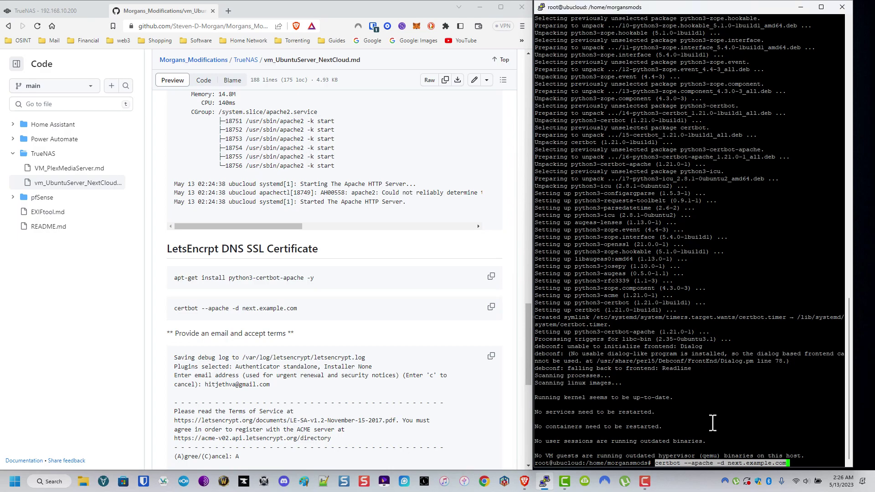
Step: Change next.conf's ServerName to the DDNS hostname in nano and save it
{"action": "key", "text": "BackSpace"}
{"action": "key", "text": "BackSpace"}
{"action": "key", "text": "BackSpace"}
{"action": "key", "text": "BackSpace"}
{"action": "key", "text": "BackSpace"}
{"action": "key", "text": "BackSpace"}
{"action": "key", "text": "BackSpace"}
{"action": "key", "text": "BackSpace"}
{"action": "key", "text": "BackSpace"}
{"action": "key", "text": "BackSpace"}
{"action": "key", "text": "BackSpace"}
{"action": "key", "text": "BackSpace"}
{"action": "key", "text": "BackSpace"}
{"action": "key", "text": "BackSpace"}
{"action": "key", "text": "BackSpace"}
{"action": "key", "text": "BackSpace"}
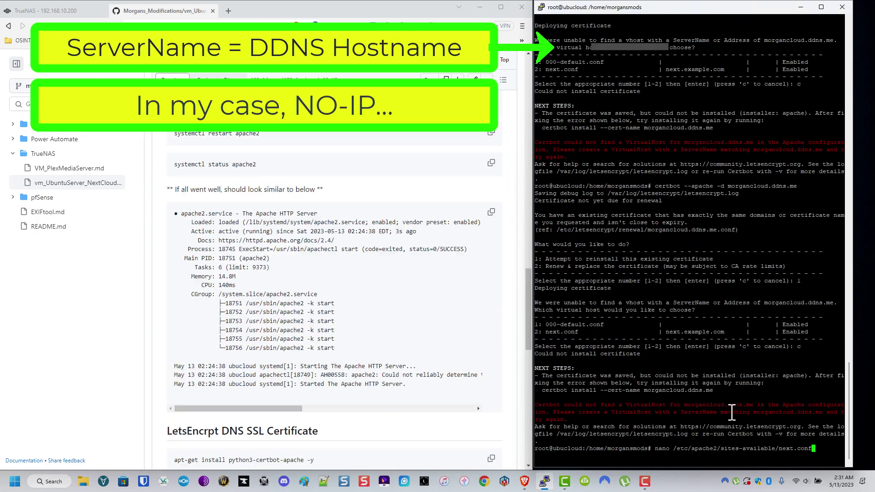
{"action": "key", "text": "Return"}
{"action": "key", "text": "Down"}
{"action": "key", "text": "Down"}
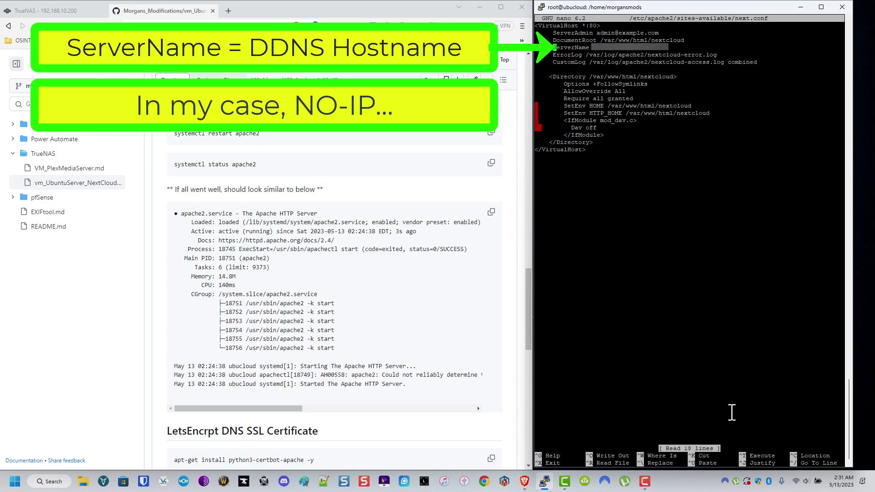
{"action": "key", "text": "End"}
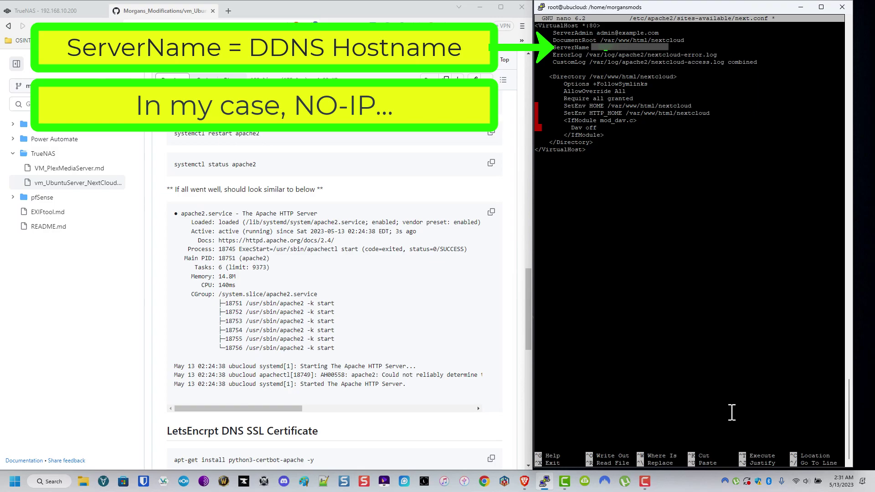
{"action": "type", "text": "netddns.n"}
{"action": "key", "text": "ctrl+x"}
{"action": "key", "text": "y"}
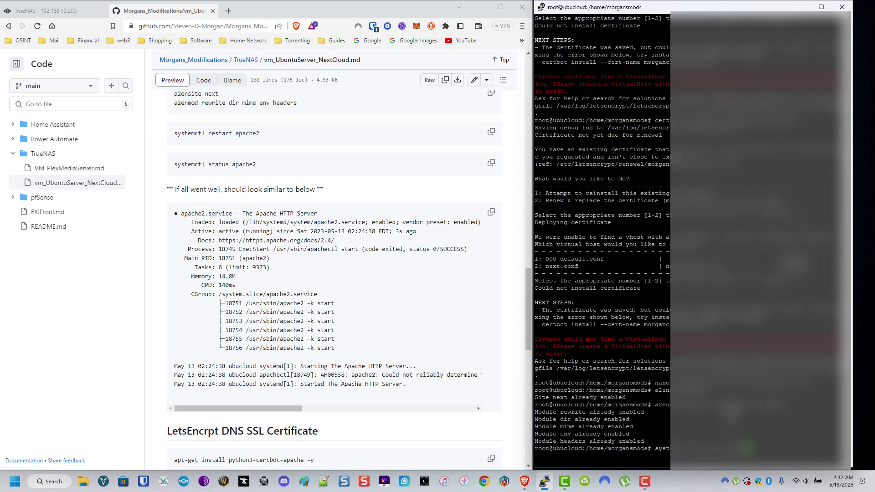
Step: Restart Apache and check its status after the ServerName change
{"action": "key", "text": "Return"}
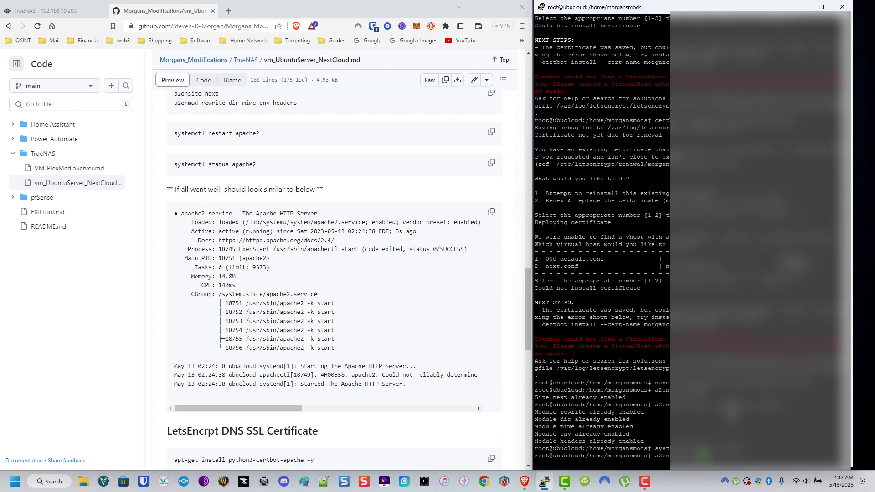
{"action": "type", "text": "cc"}
{"action": "key", "text": "Up"}
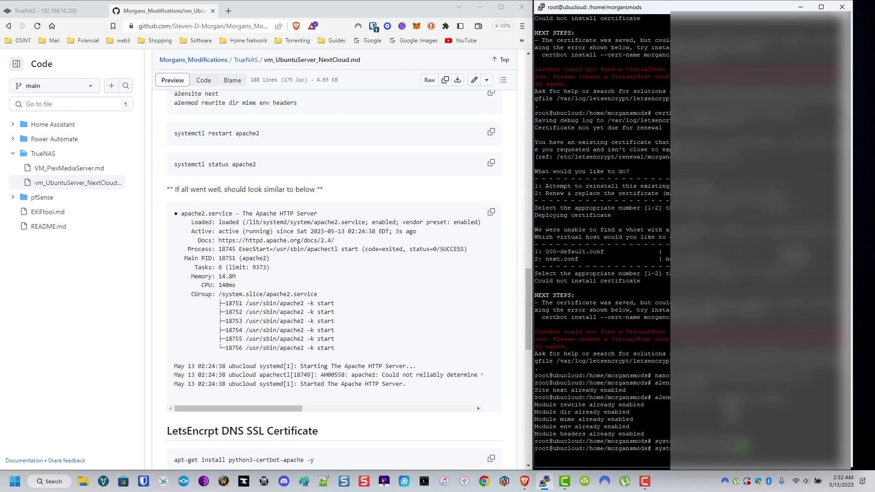
{"action": "key", "text": "Return"}
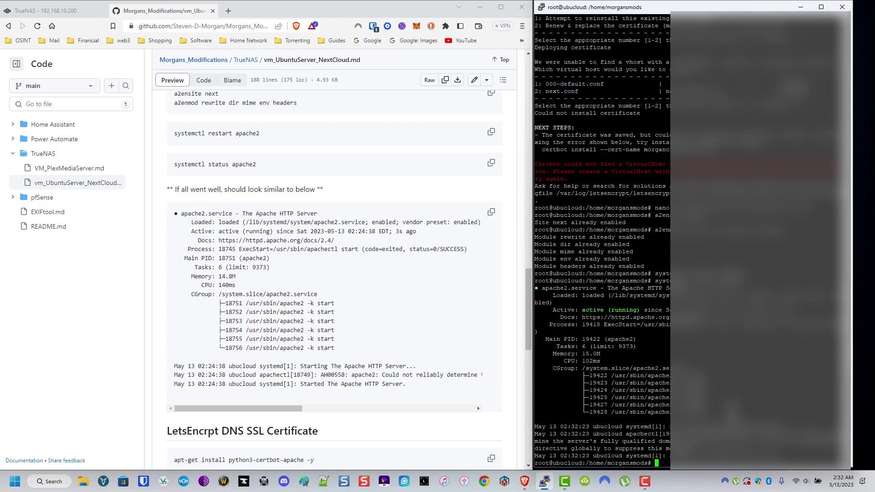
Step: Rerun certbot --apache and choose option 1 to reinstall the existing certificate
{"action": "key", "text": "Up"}
{"action": "key", "text": "Up"}
{"action": "key", "text": "Up"}
{"action": "key", "text": "Up"}
{"action": "key", "text": "Up"}
{"action": "key", "text": "Up"}
{"action": "key", "text": "Return"}
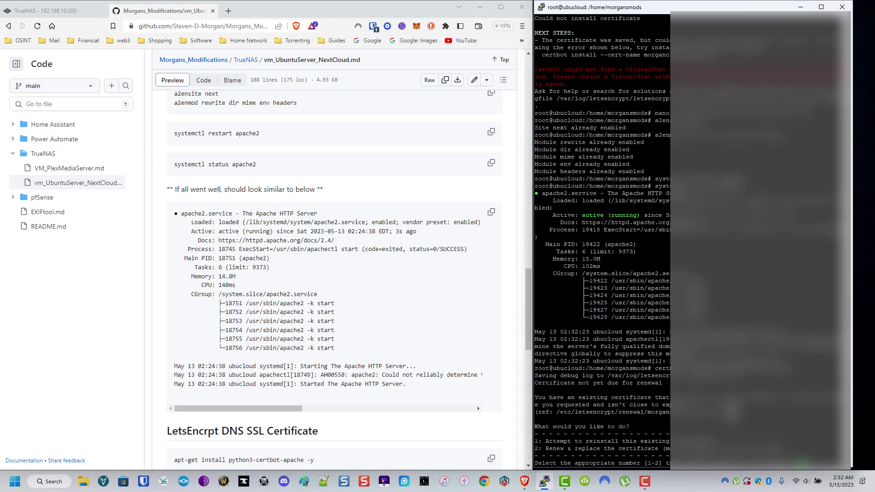
{"action": "type", "text": "1"}
{"action": "key", "text": "Return"}
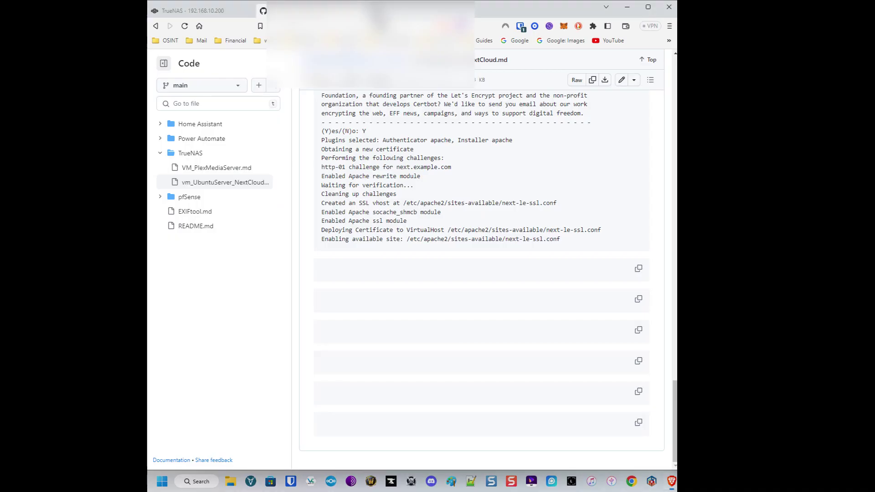
{"action": "key", "text": "ctrl+t"}
Step: Load the Nextcloud setup page, submit the admin account, and reload with F5 after the empty response
{"action": "type", "text": "morg"}
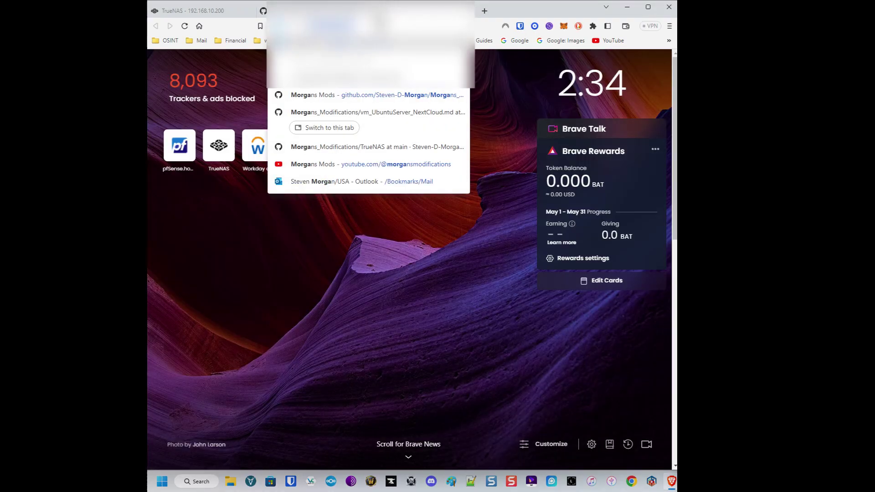
{"action": "key", "text": "Return"}
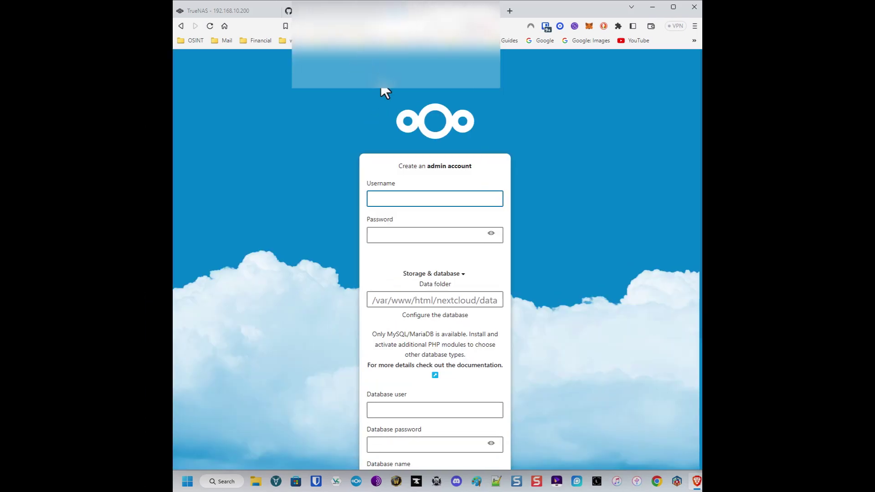
{"action": "left_click", "coordinate": [408, 199]}
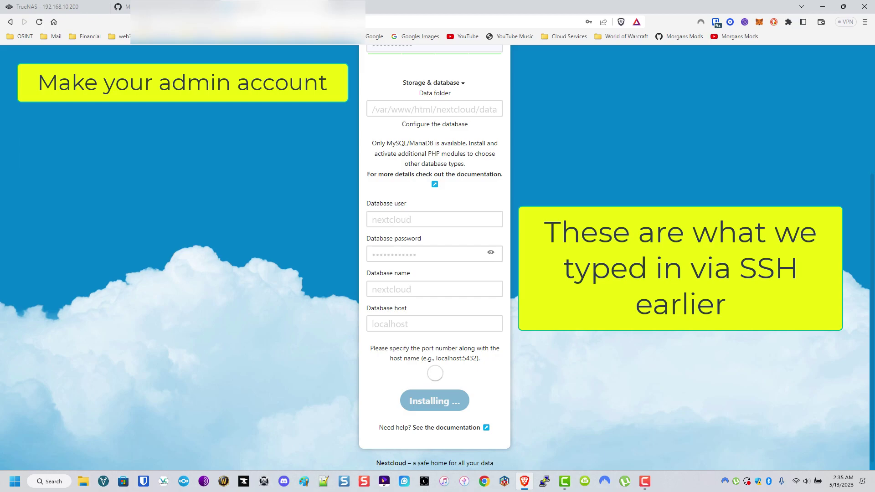
{"action": "scroll", "coordinate": [435, 255], "scroll_direction": "down", "scroll_amount": 1}
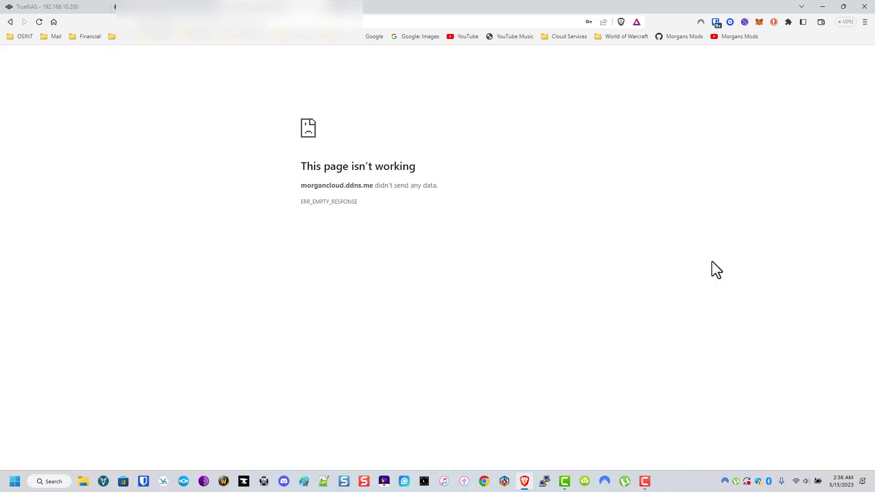
{"action": "key", "text": "F5"}
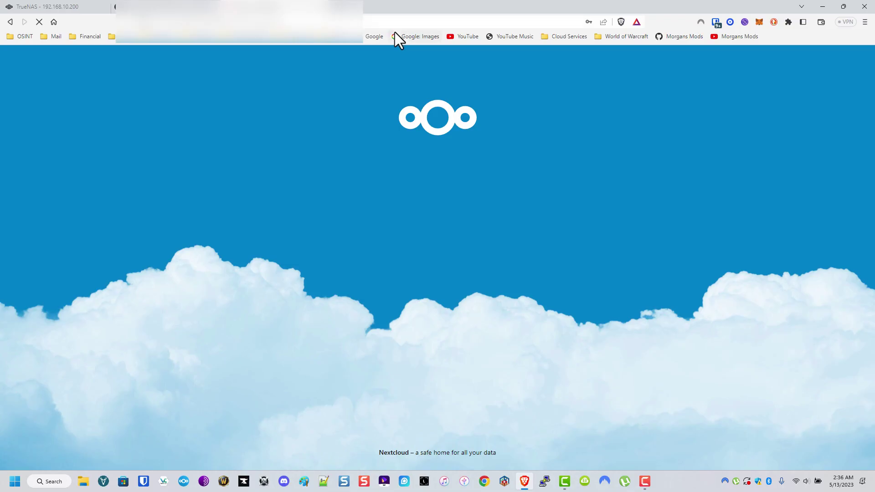